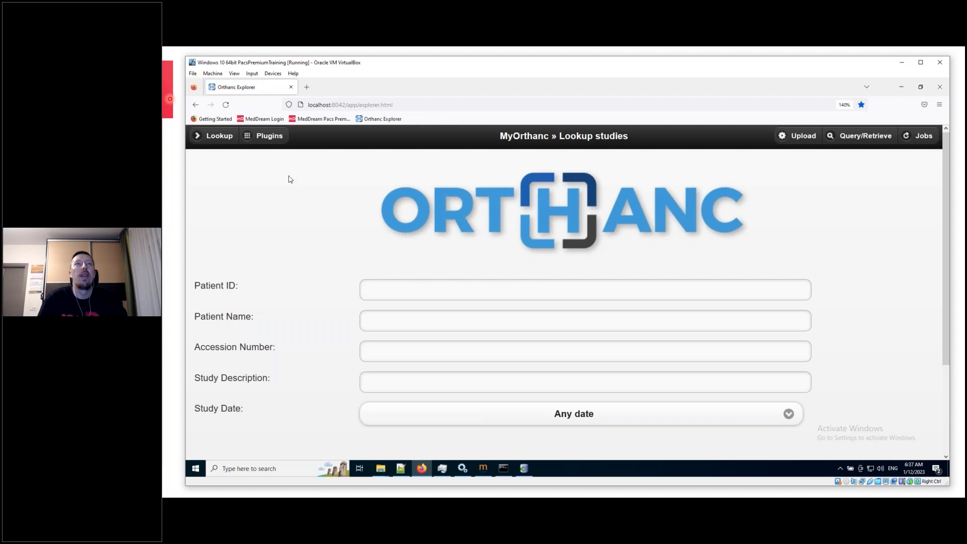
Open Orthanc's list of plugins and examine the description of the worklists plugin
left_click(268, 139)
scroll(383, 279, "down", 10)
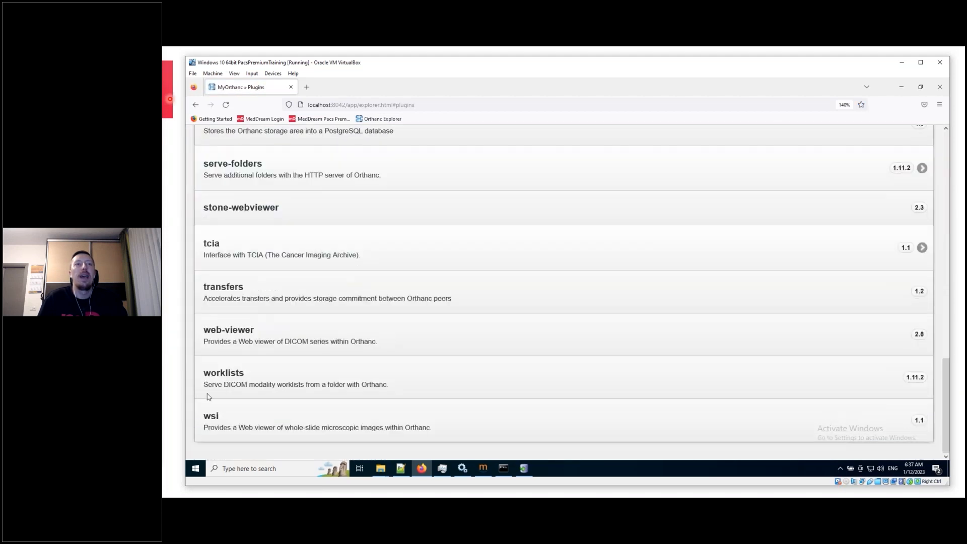
left_click_drag(204, 374, 266, 387)
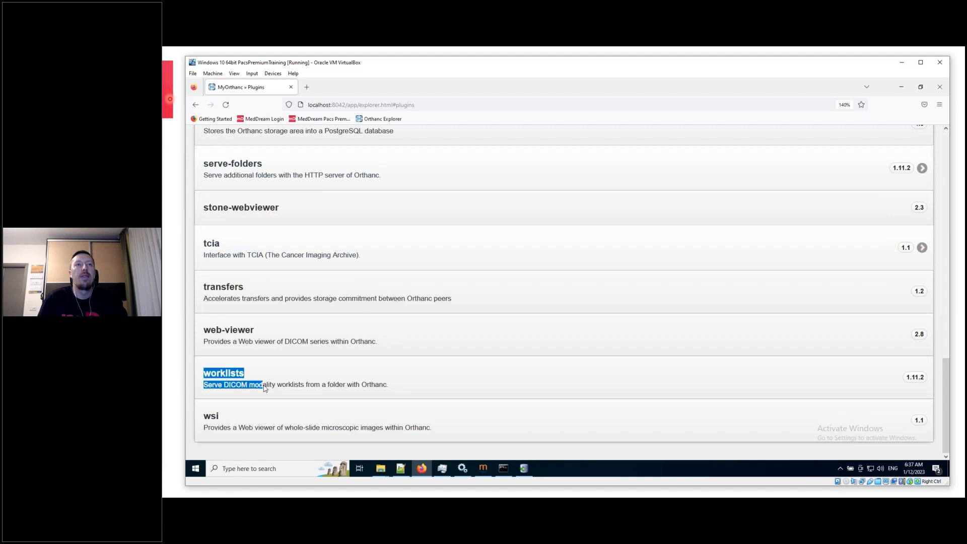
left_click(272, 384)
left_click_drag(206, 373, 397, 386)
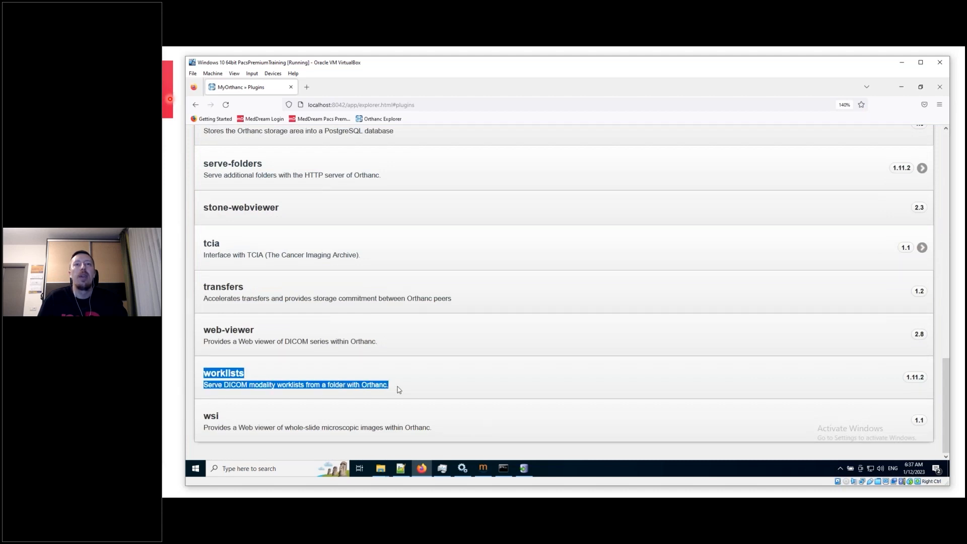
left_click(397, 386)
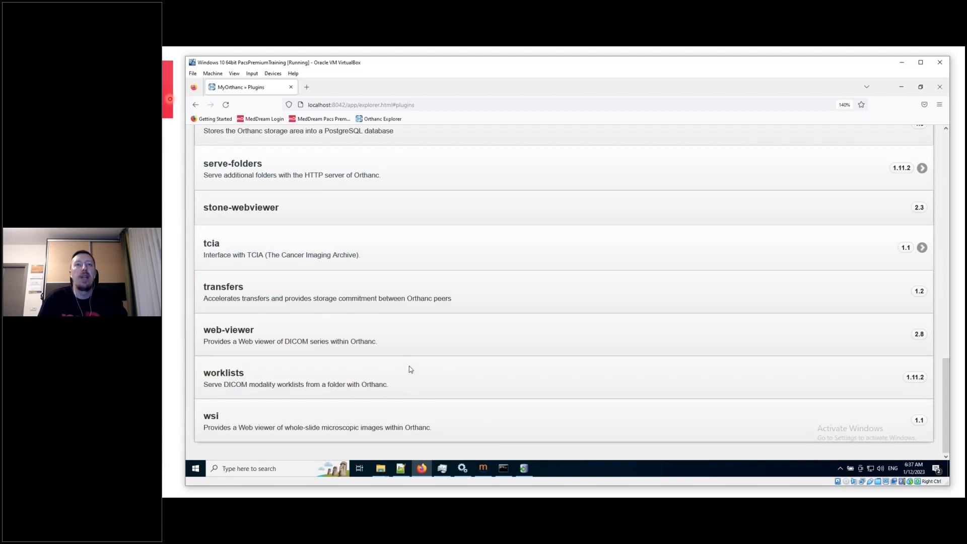
left_click(902, 86)
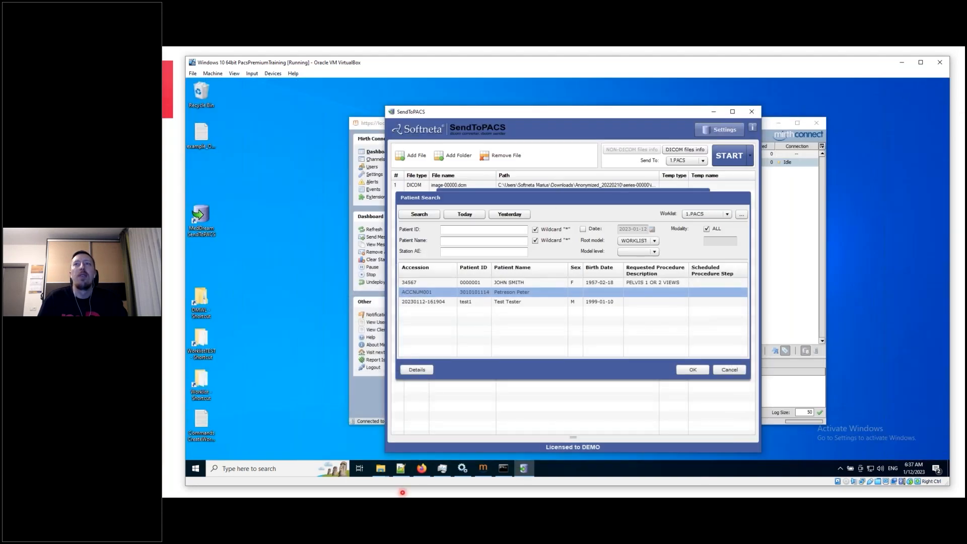
Switch to the Worklist folder in File Explorer and show its full path, C:\Orthanc\Worklist
left_click(380, 468)
left_click(361, 454)
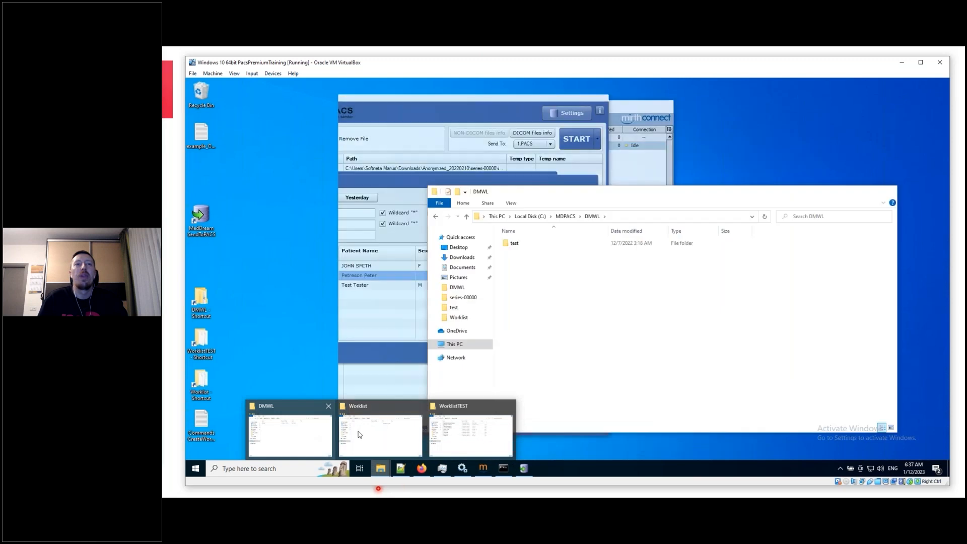
left_click(470, 157)
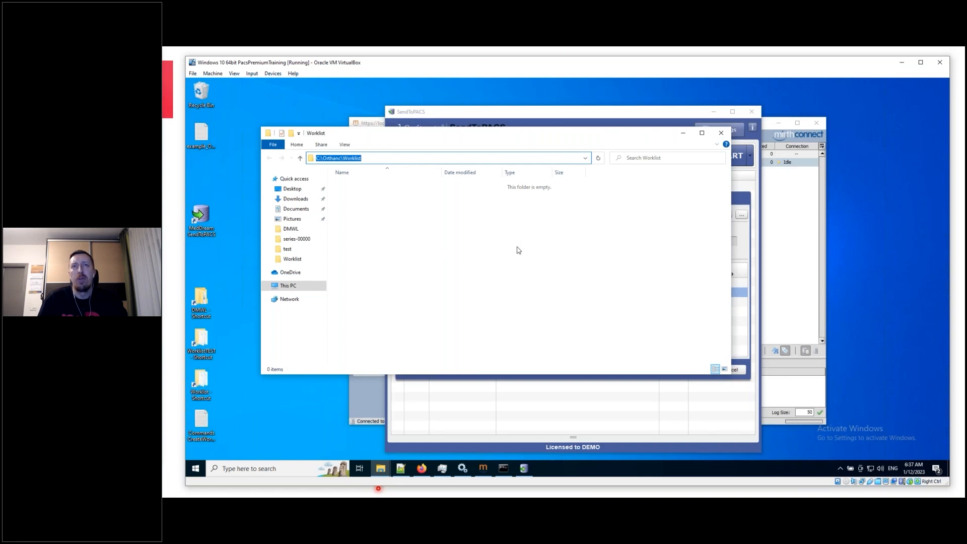
In SendToPACS, set the patient search's worklist source to 2.ORTHANC and query it
left_click(539, 112)
left_click(724, 216)
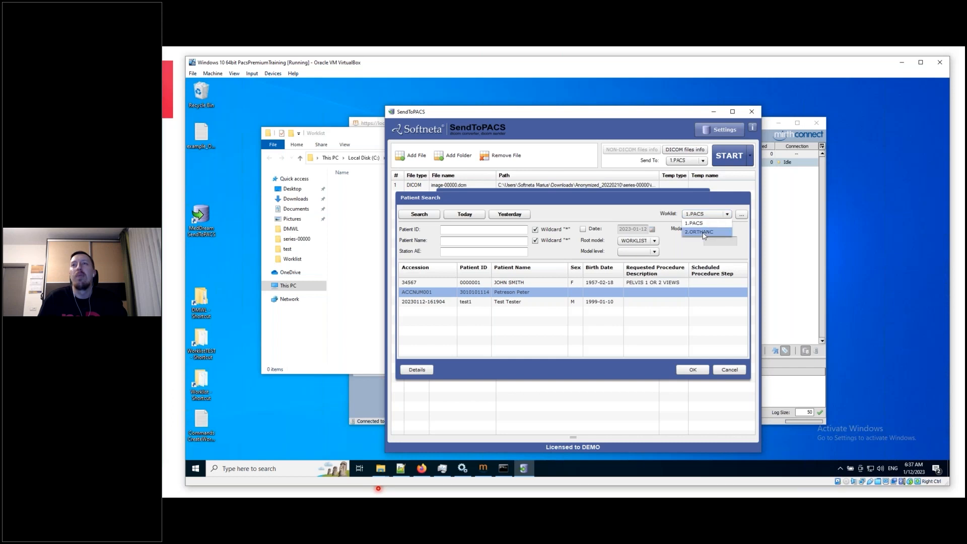
left_click(704, 235)
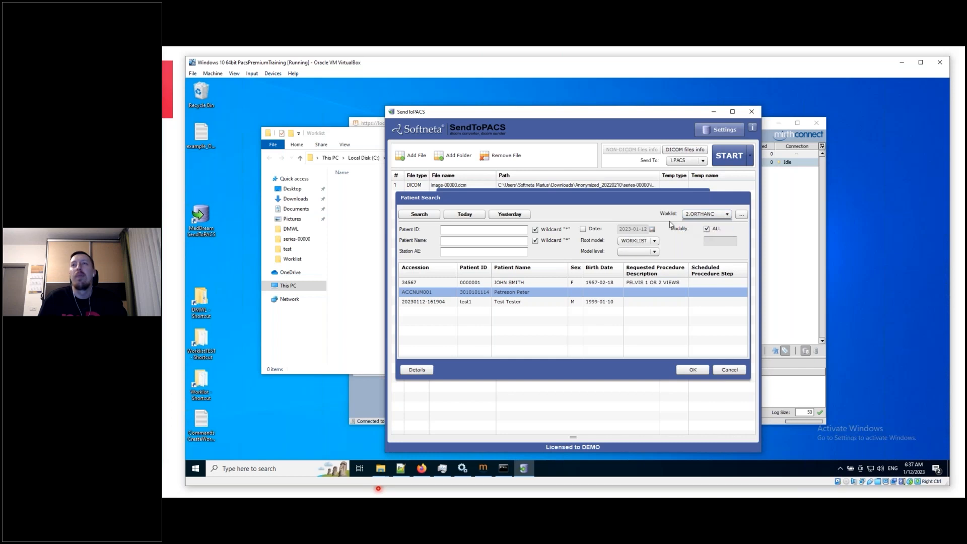
left_click(420, 216)
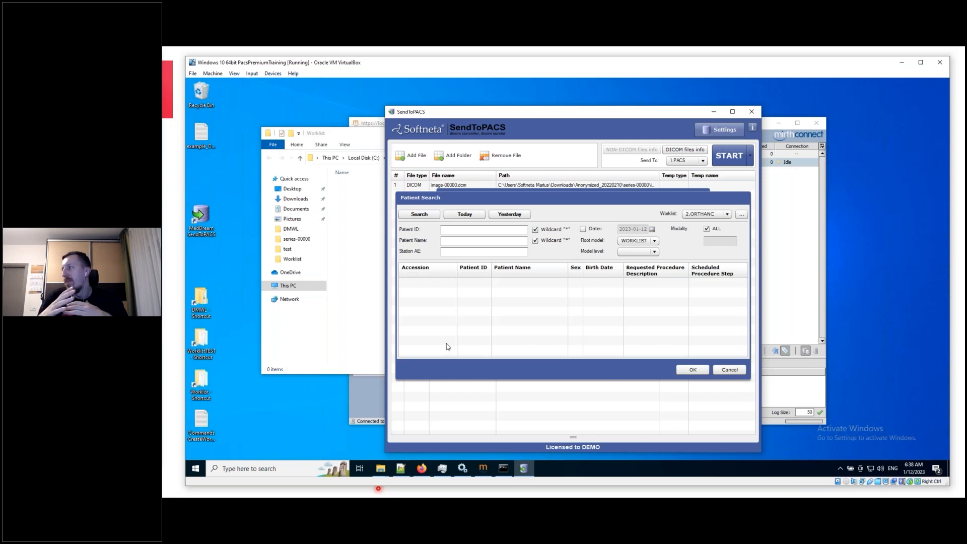
Switch to Notepad++ and review the patient and scheduling fields in testworklist1.ini
left_click(401, 469)
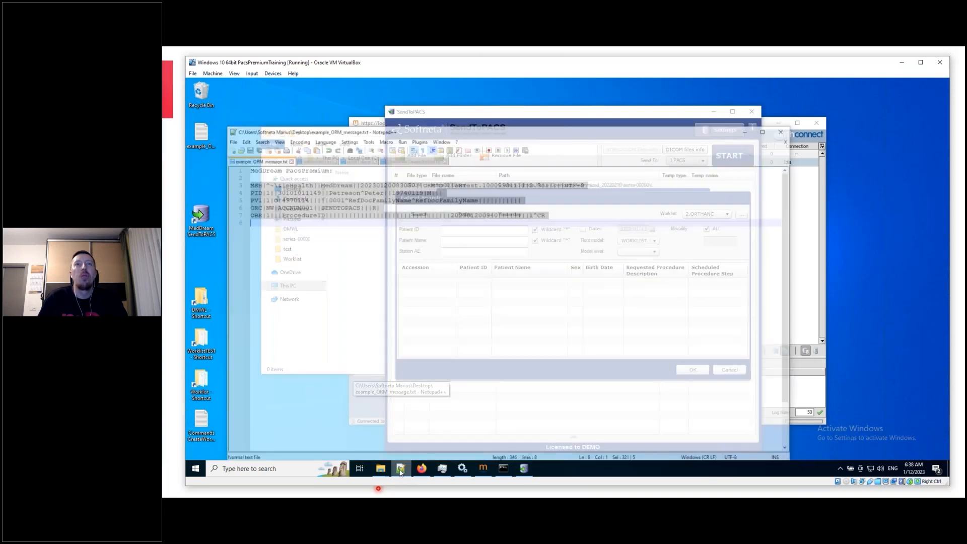
left_click(352, 138)
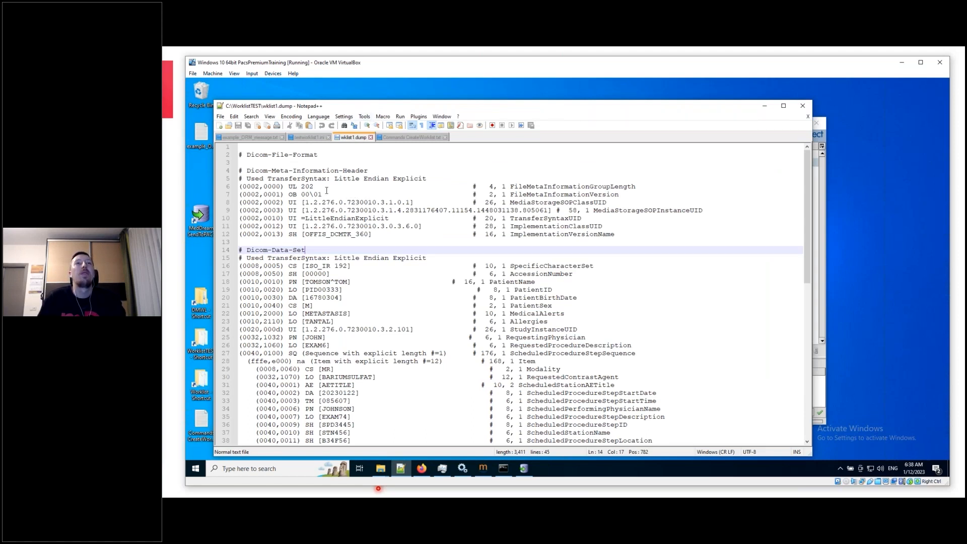
left_click(309, 137)
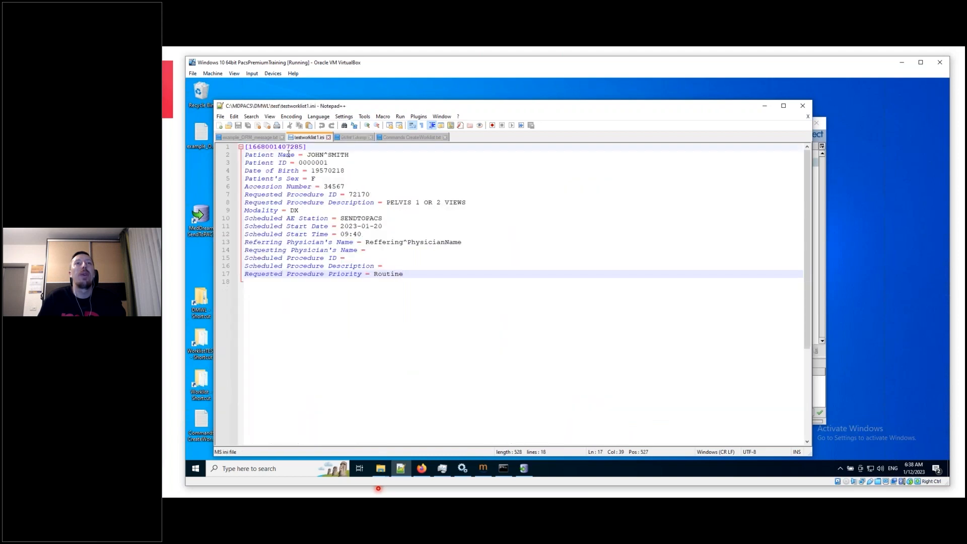
left_click_drag(288, 154, 348, 228)
left_click(375, 274)
left_click_drag(291, 164, 345, 235)
Examine the DICOM tag structure of wklist1.dump, including the header, the data set and the PatientName entry
left_click(354, 137)
left_click(378, 218)
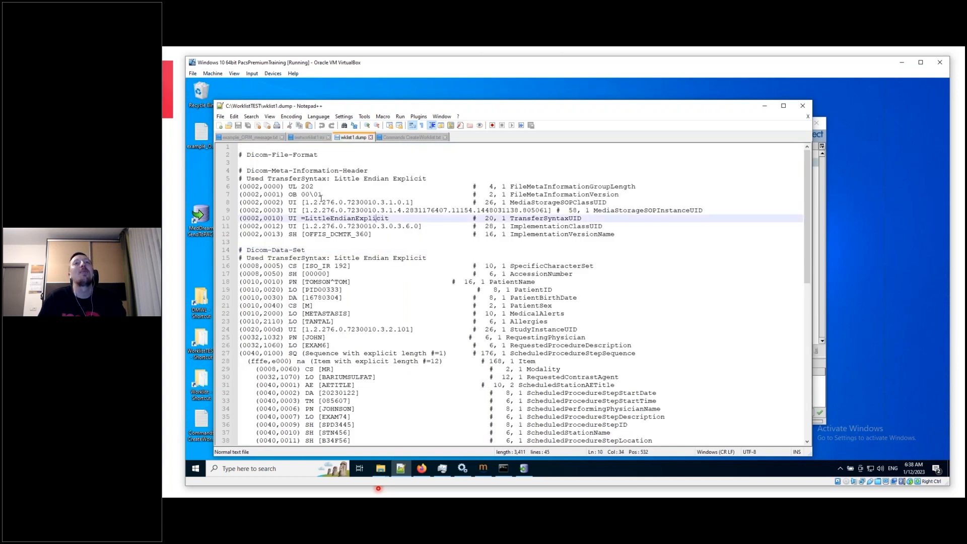
left_click(248, 149)
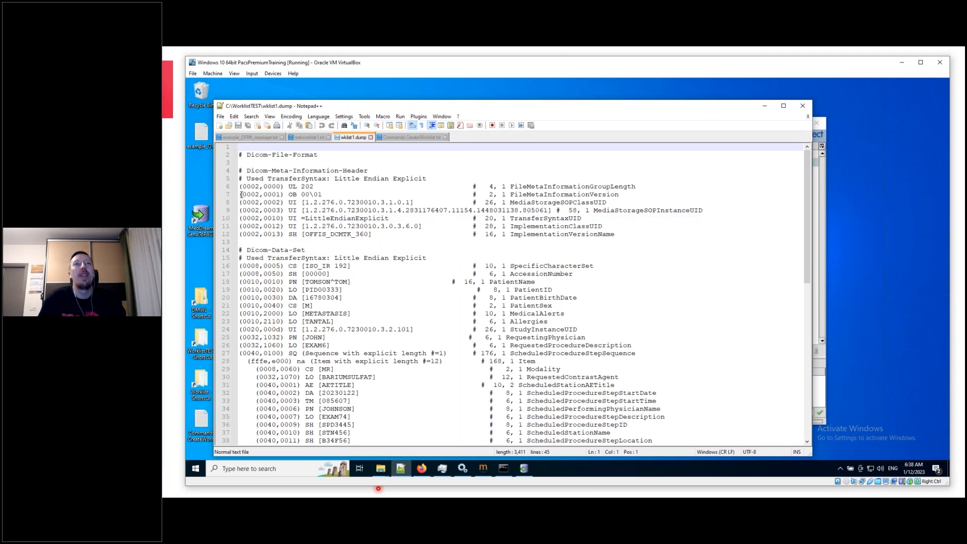
left_click_drag(242, 195, 285, 195)
left_click(304, 281)
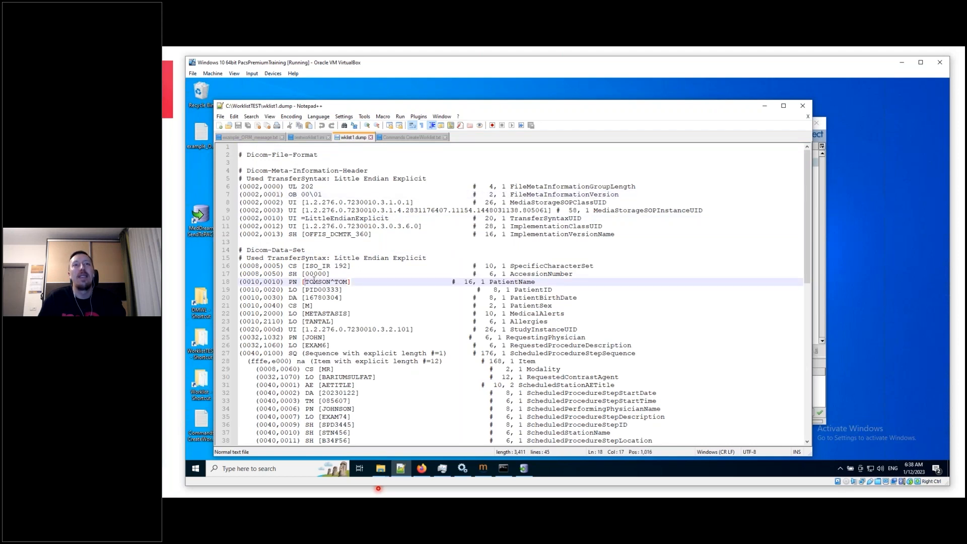
left_click_drag(305, 281, 342, 281)
left_click_drag(485, 281, 537, 281)
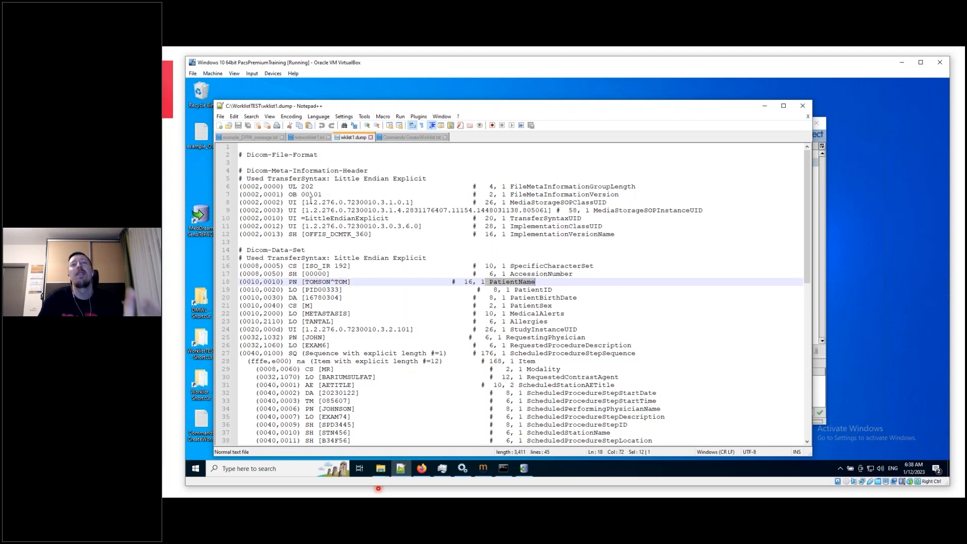
left_click_drag(256, 171, 344, 313)
left_click_drag(366, 364, 376, 393)
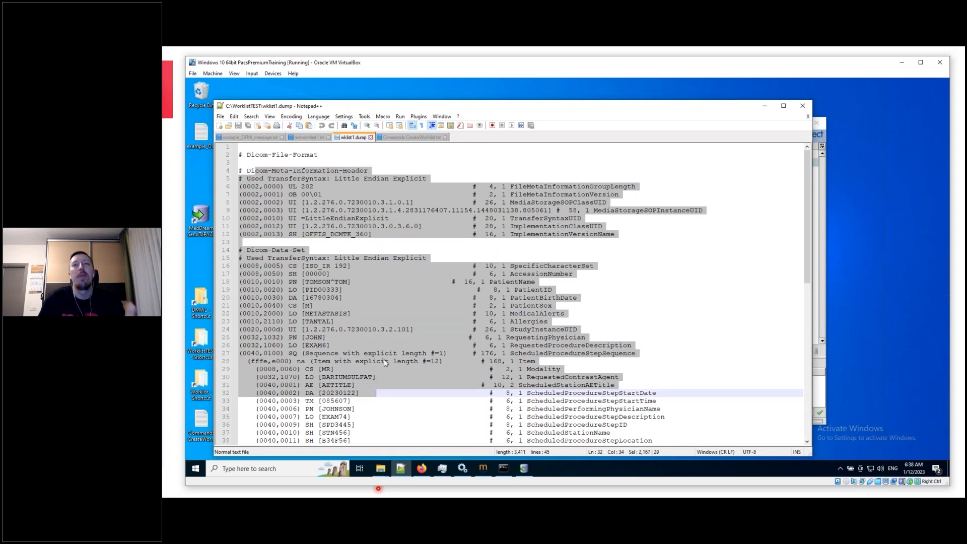
left_click(405, 297)
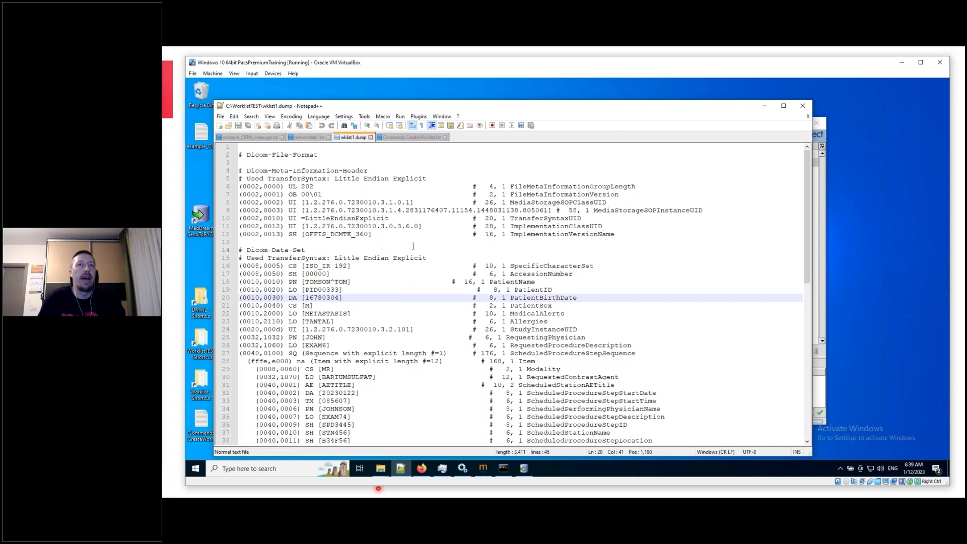
Examine the patient, scheduled start date and time, station AE title and requested procedure description entries in wklist1.dump
scroll(376, 246, "down", 2)
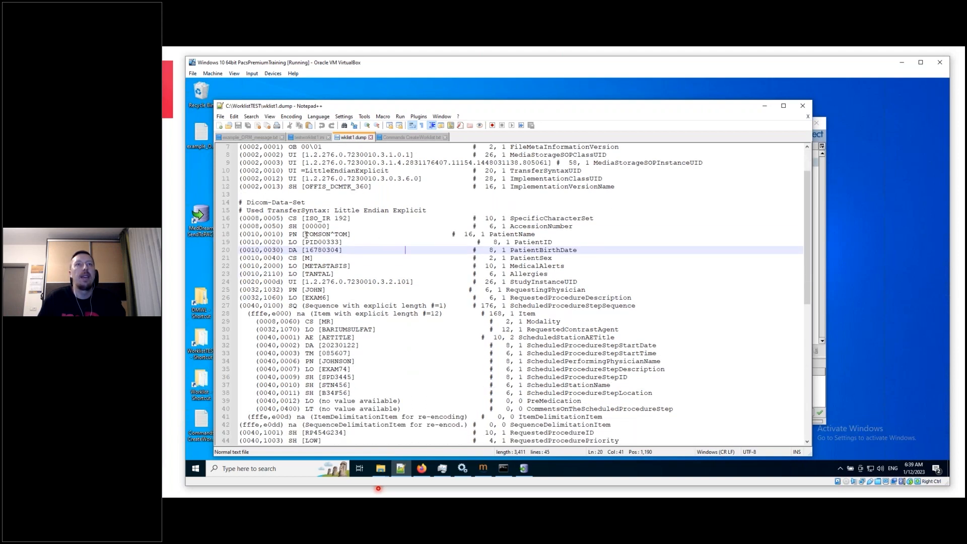
left_click_drag(305, 234, 347, 234)
double_click(527, 242)
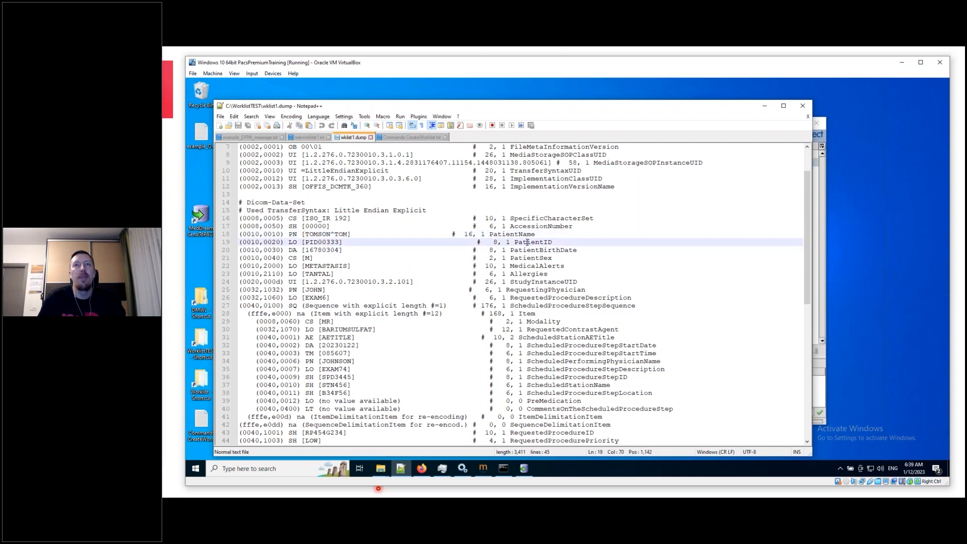
scroll(527, 242, "down", 1)
left_click_drag(627, 329, 305, 322)
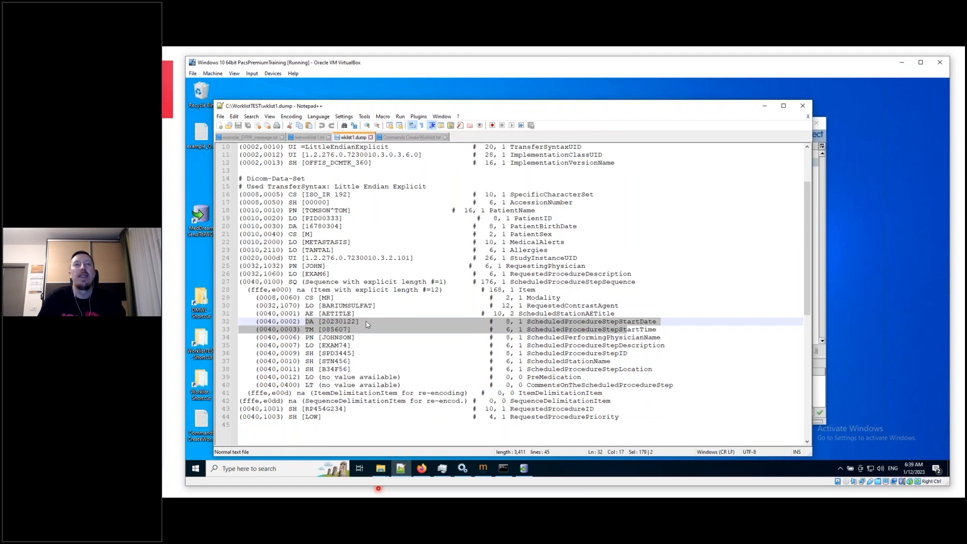
double_click(336, 313)
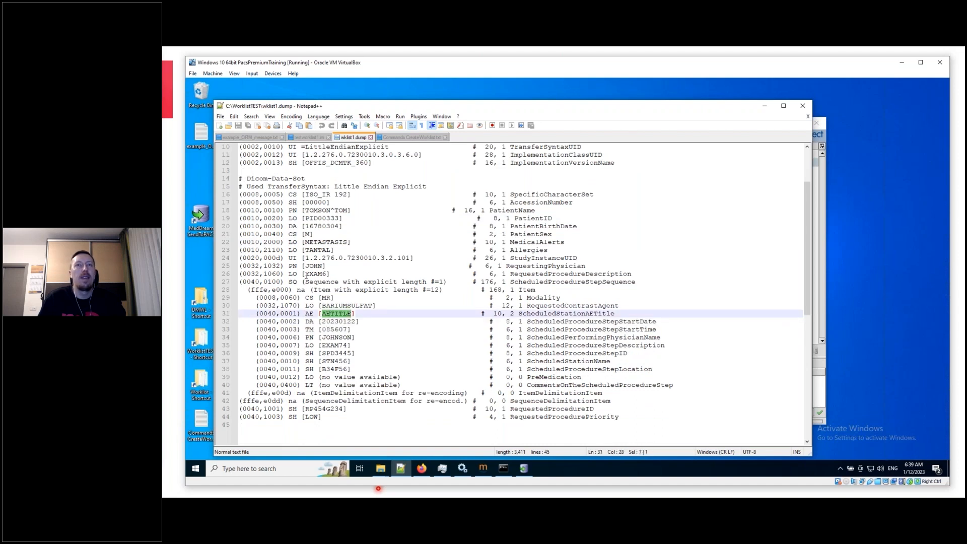
left_click_drag(306, 275, 628, 275)
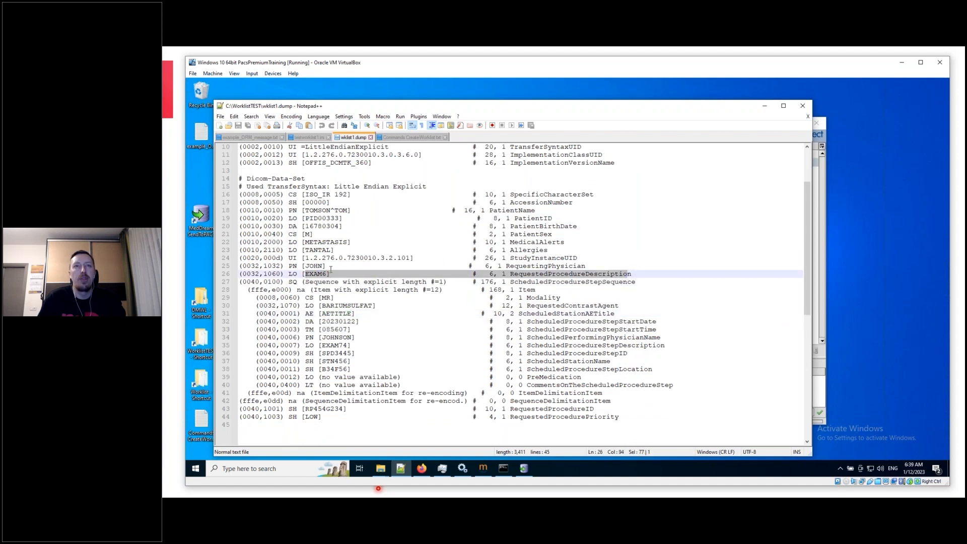
left_click(363, 266)
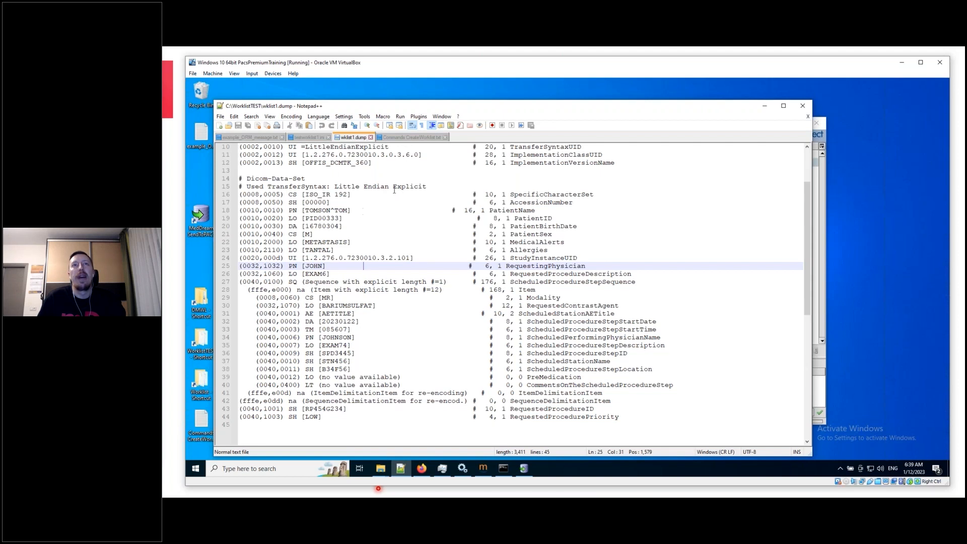
Display Commands CreateWorklist.txt and check the WorklistTEST folder for the dcmtk-3.6.6-win64-dynamic toolkit
left_click(404, 139)
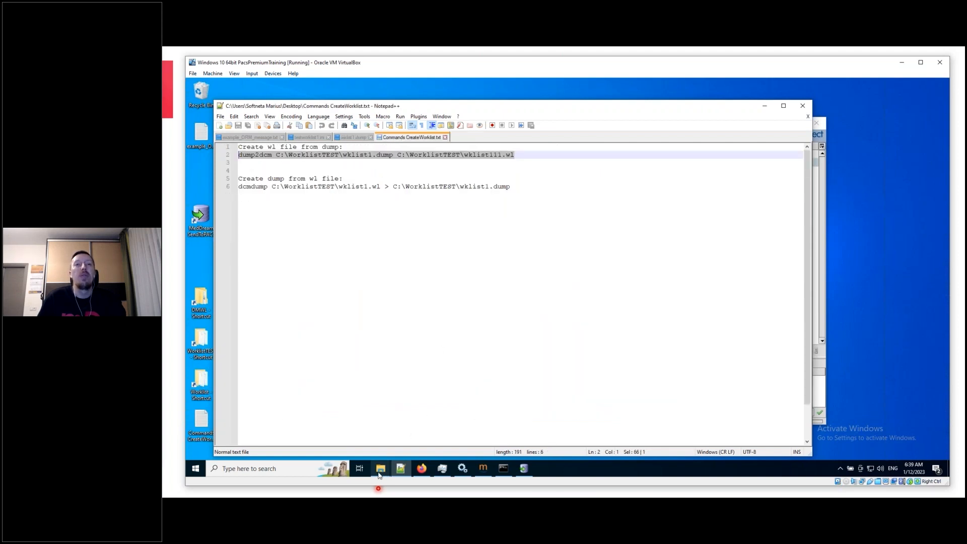
mouse_move(380, 472)
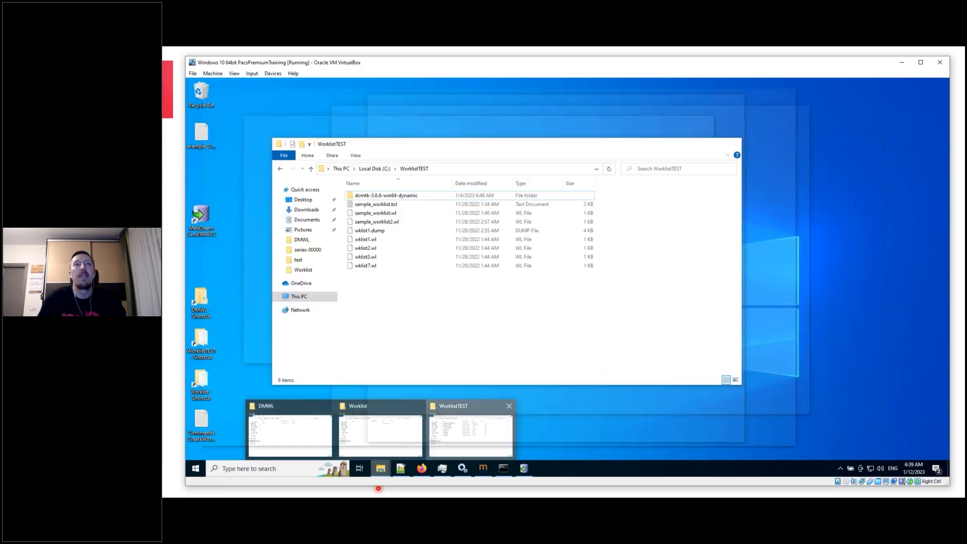
left_click(455, 447)
left_click_drag(498, 143, 526, 186)
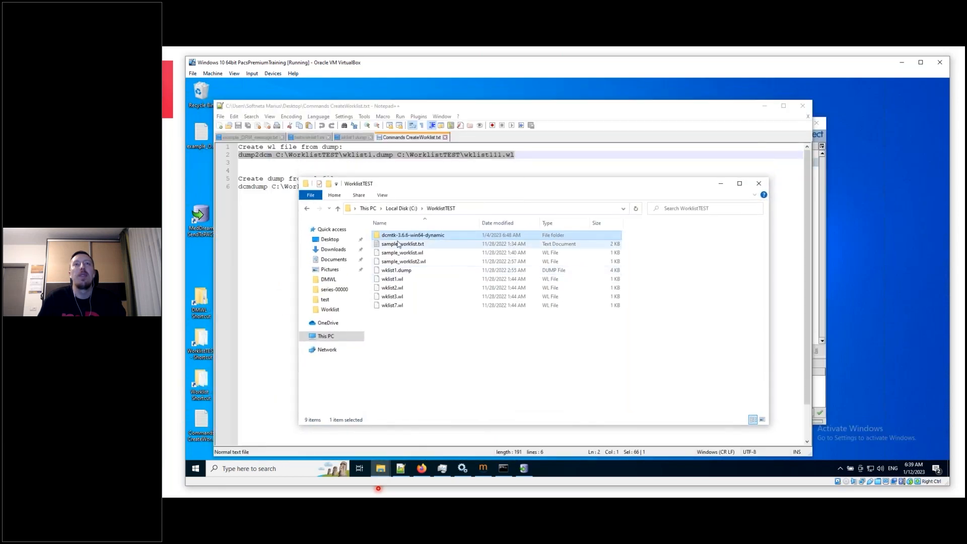
left_click(721, 183)
Review the parts of the dump2dcm command that converts C:\WorklistTEST\wklist1.dump into a wl file
left_click(280, 154)
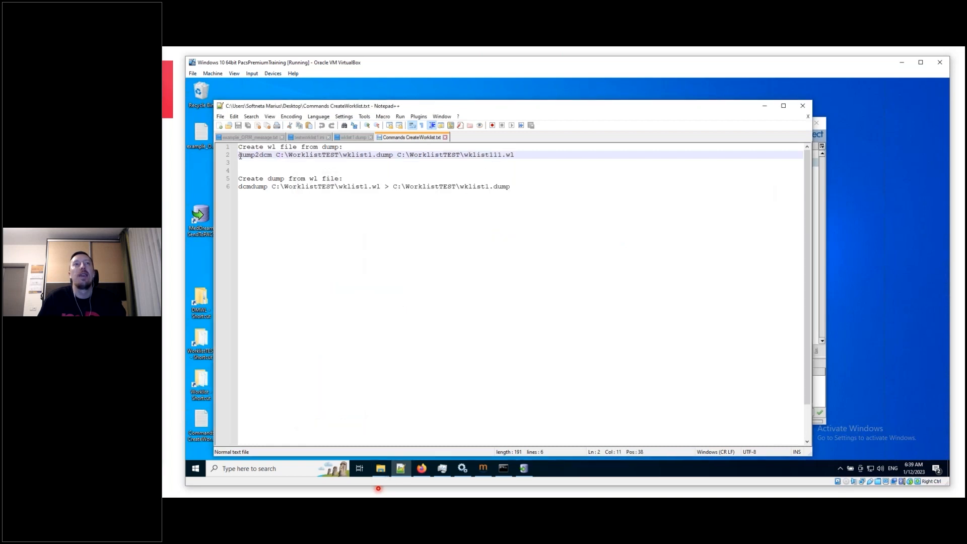
left_click_drag(241, 156, 280, 155)
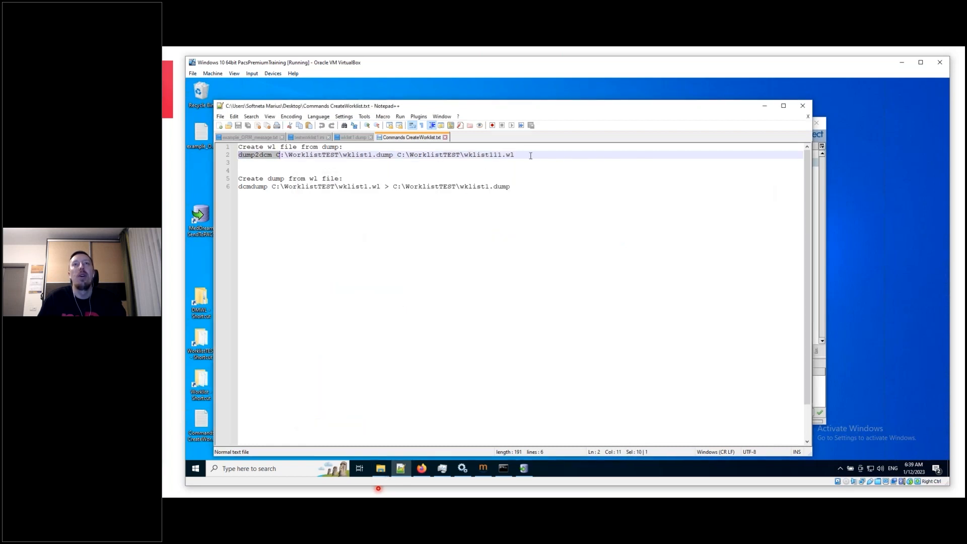
left_click_drag(530, 154, 217, 158)
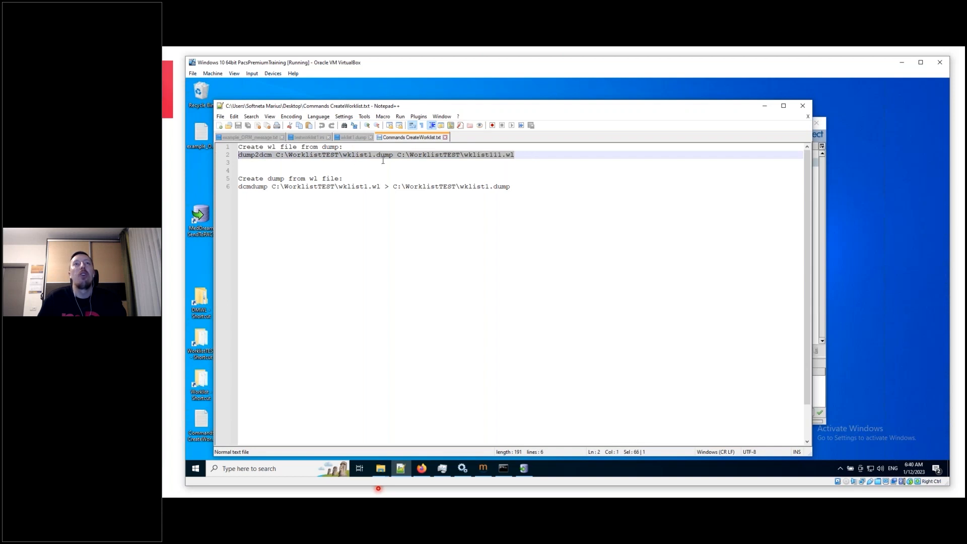
left_click(278, 155)
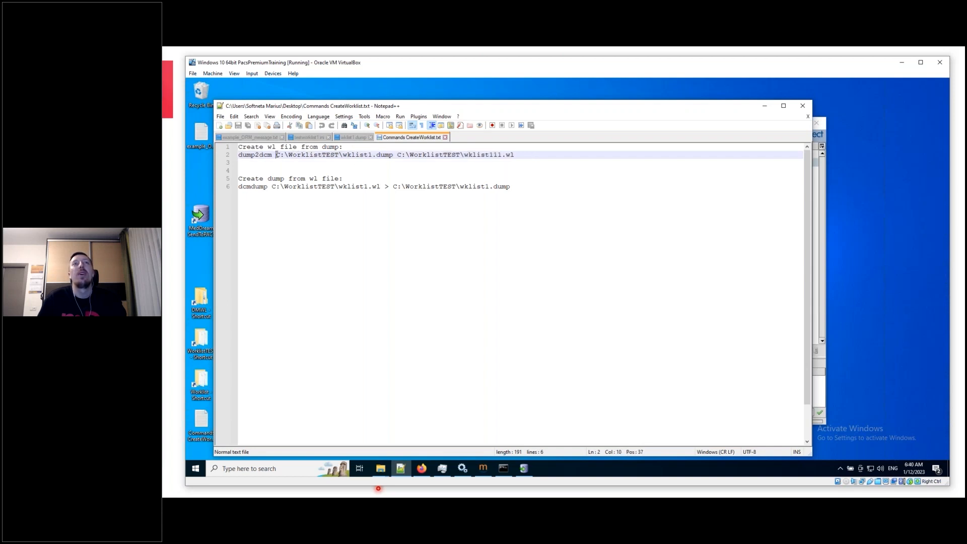
left_click_drag(277, 155, 395, 157)
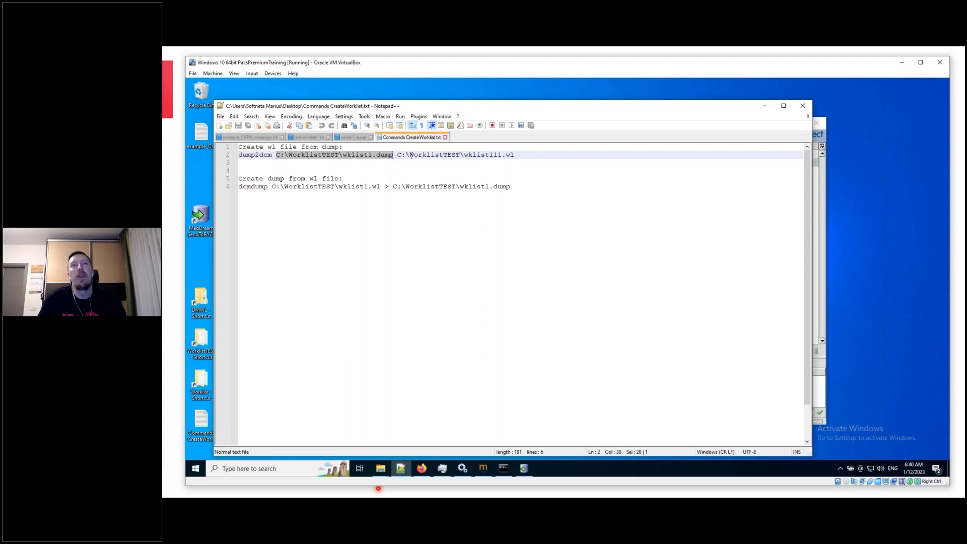
Copy the whole dump2dcm command from Commands CreateWorklist.txt and paste it at the command prompt in the dcmtk bin folder
left_click_drag(397, 155, 237, 156)
key("cmd+c")
left_click(515, 155)
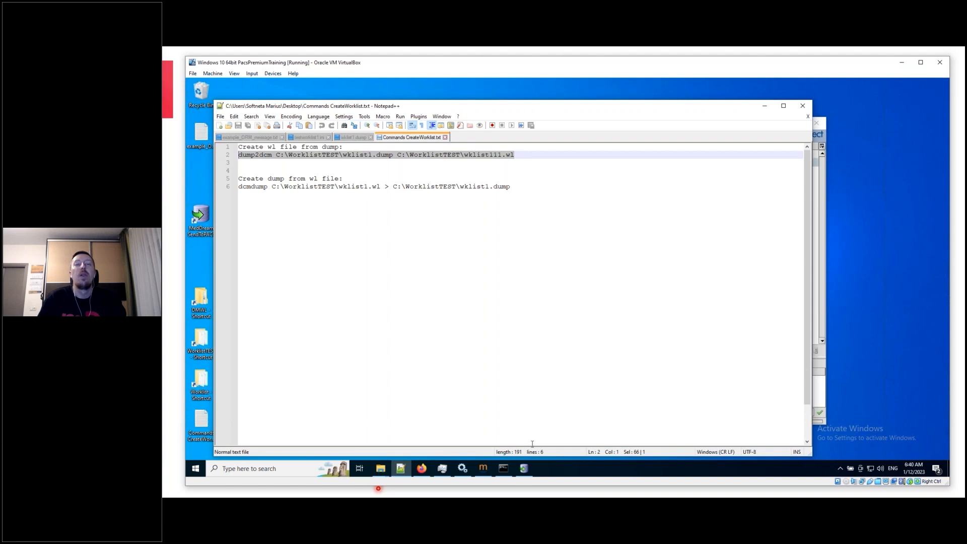
left_click(507, 470)
right_click(643, 273)
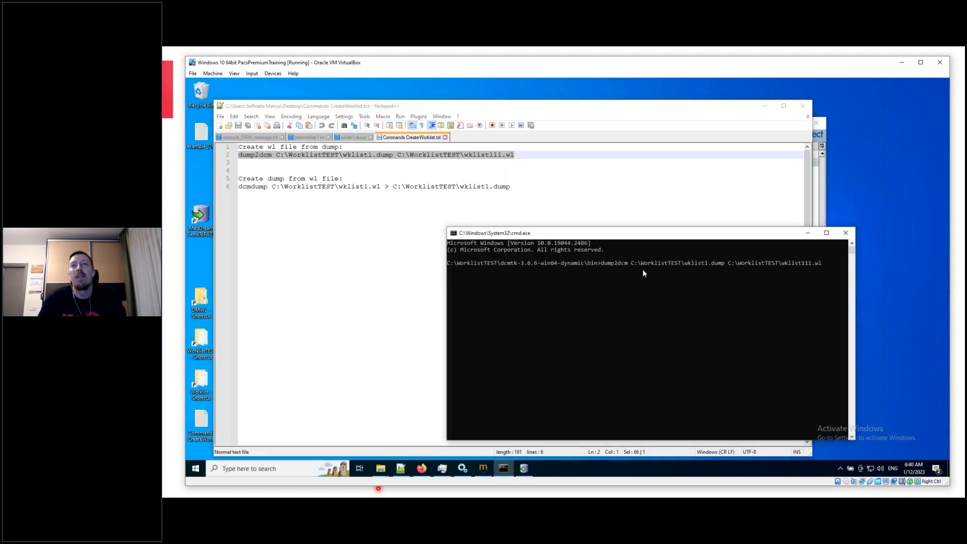
Bring up the WorklistTEST folder beside the command prompt and run dump2dcm to convert wklist1.dump into wklist111.wl
left_click(763, 107)
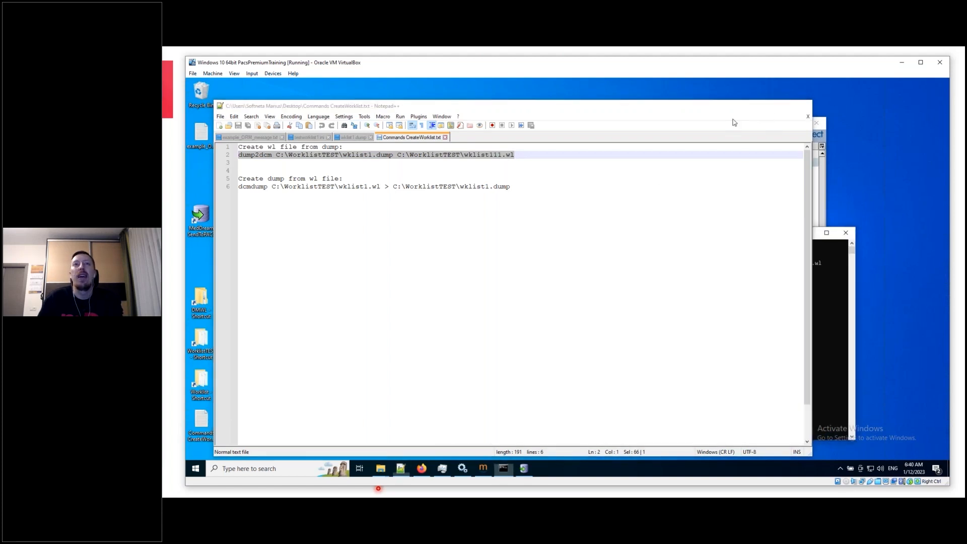
left_click(384, 470)
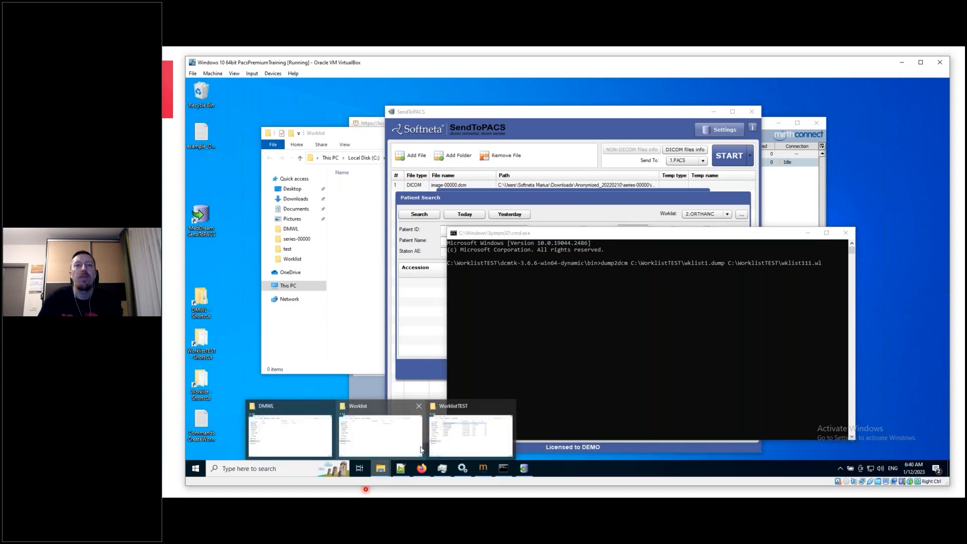
left_click(470, 435)
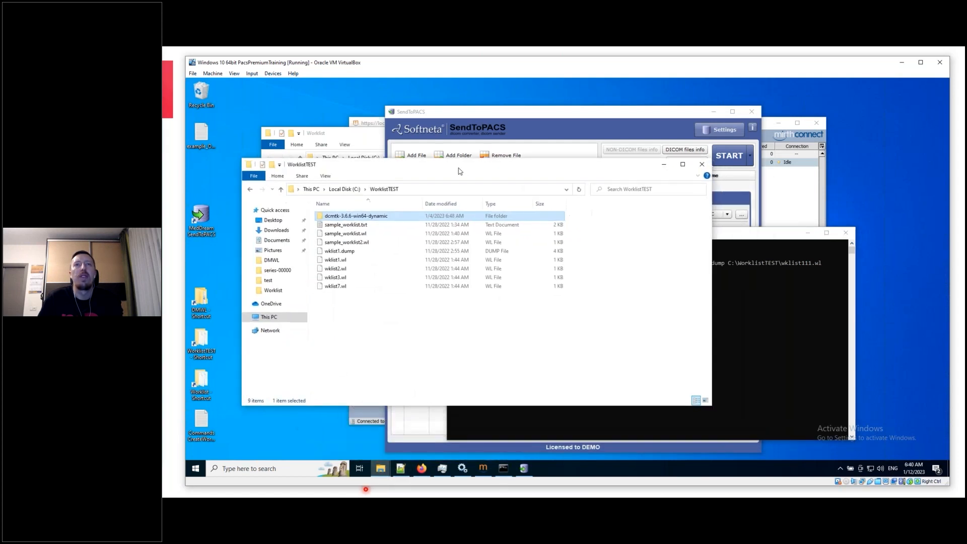
left_click_drag(459, 171, 444, 161)
left_click(770, 286)
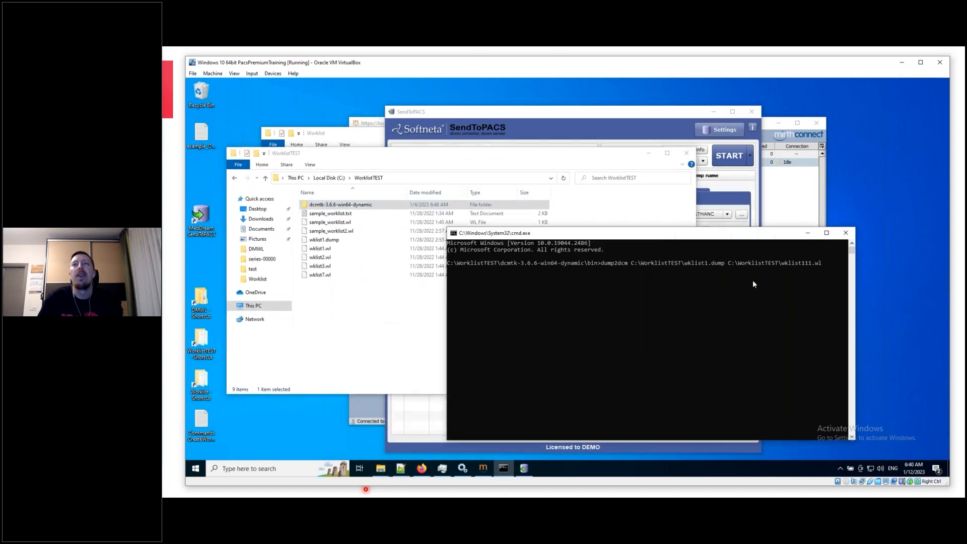
key("Return")
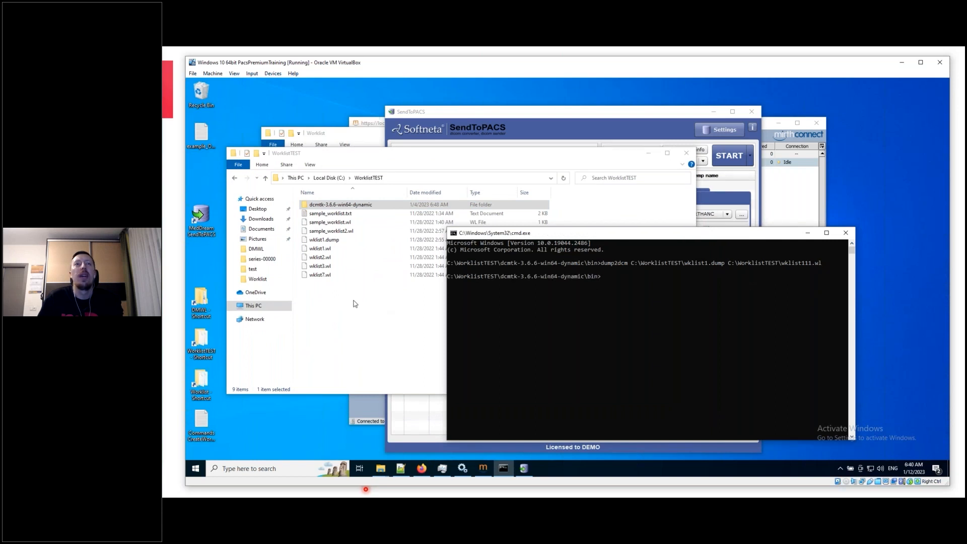
Open wklist111.wl from the WorklistTEST folder in Notepad++, inspect its encoded content and close the file
left_click(340, 284)
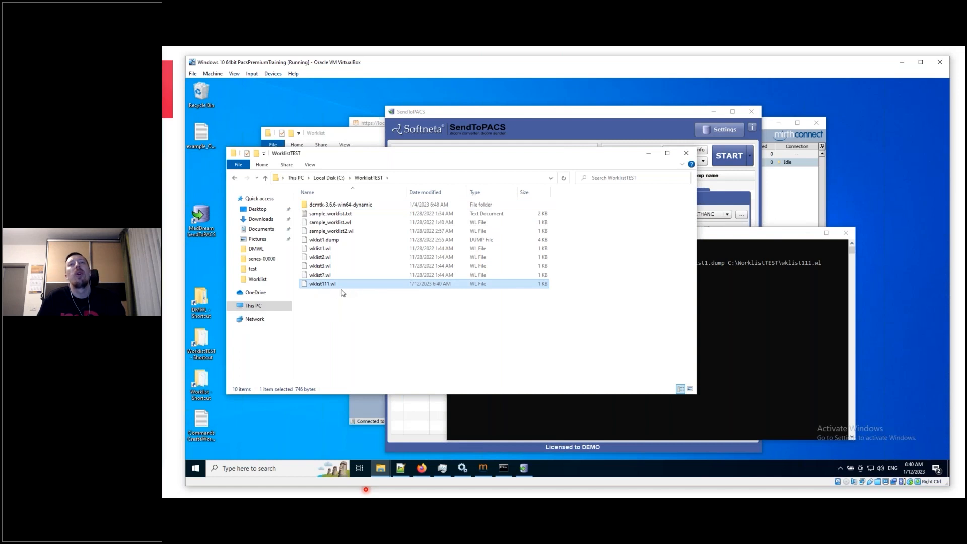
right_click(332, 288)
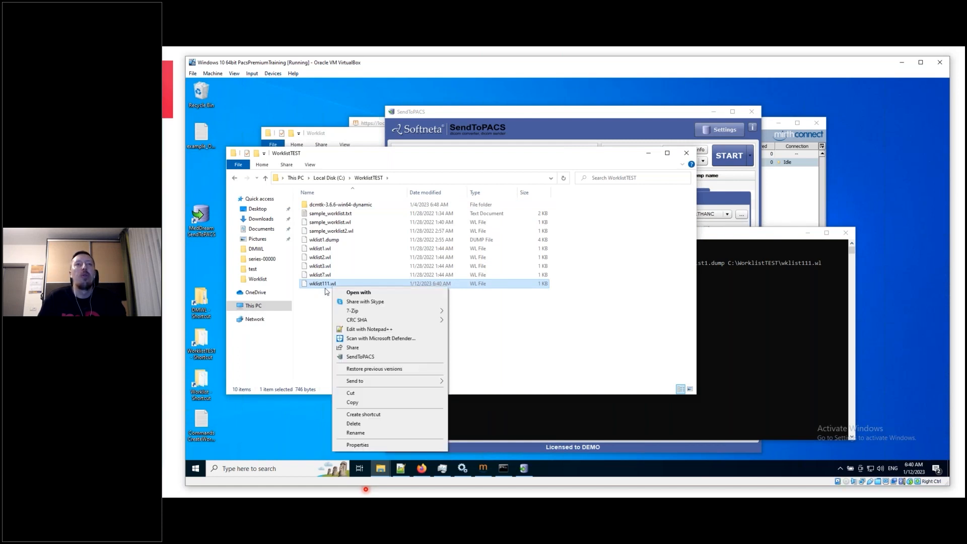
left_click(360, 331)
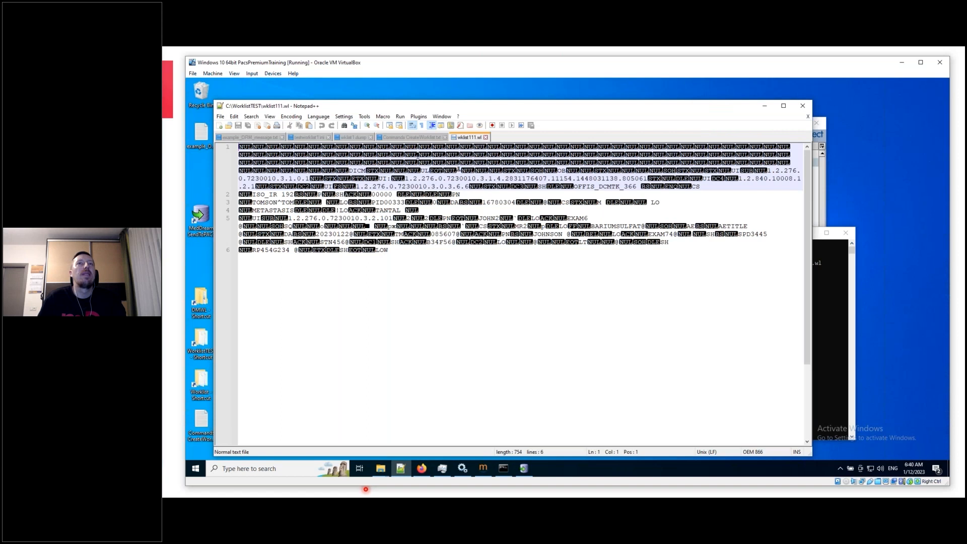
left_click_drag(418, 156, 469, 243)
left_click(470, 257)
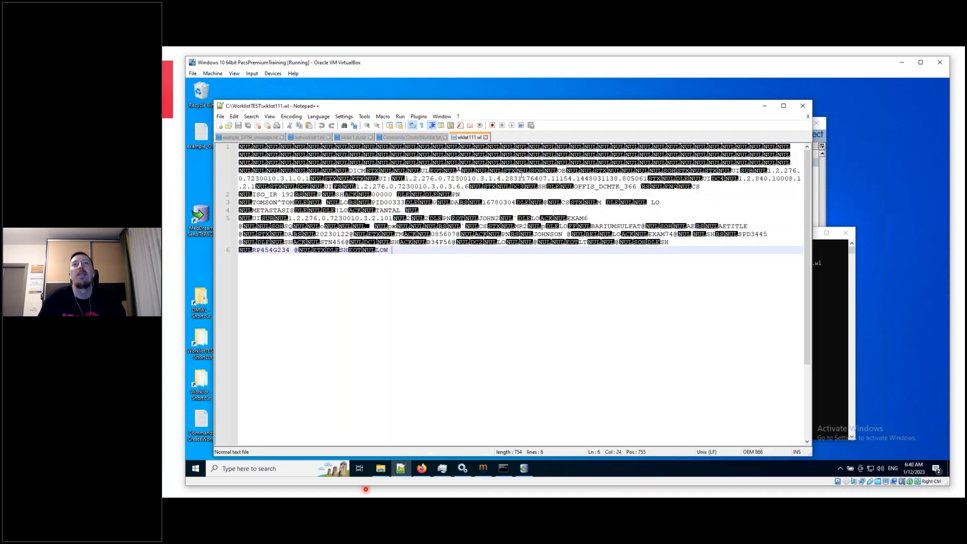
left_click(486, 137)
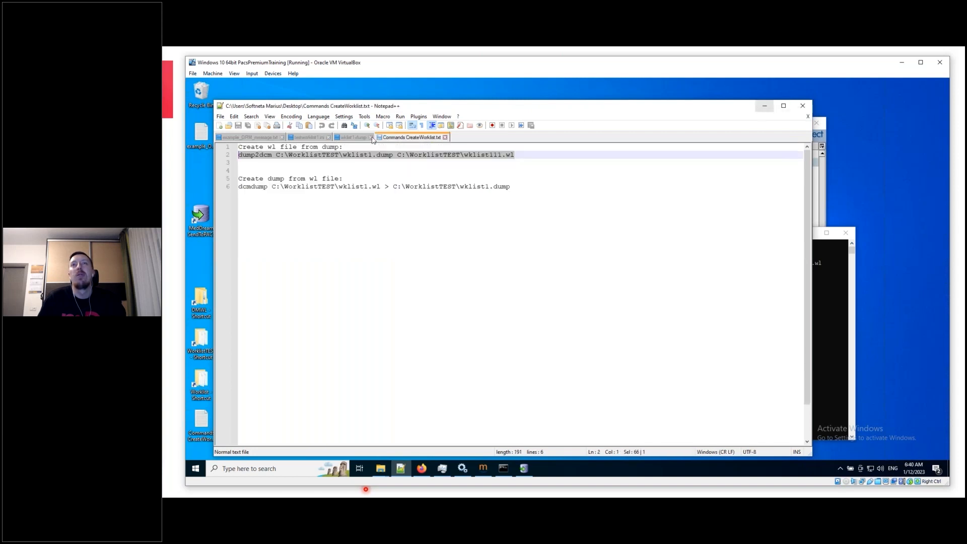
Compare with the readable tag structure in wklist1.dump, from the header to the data set, and minimize the editor
left_click(354, 137)
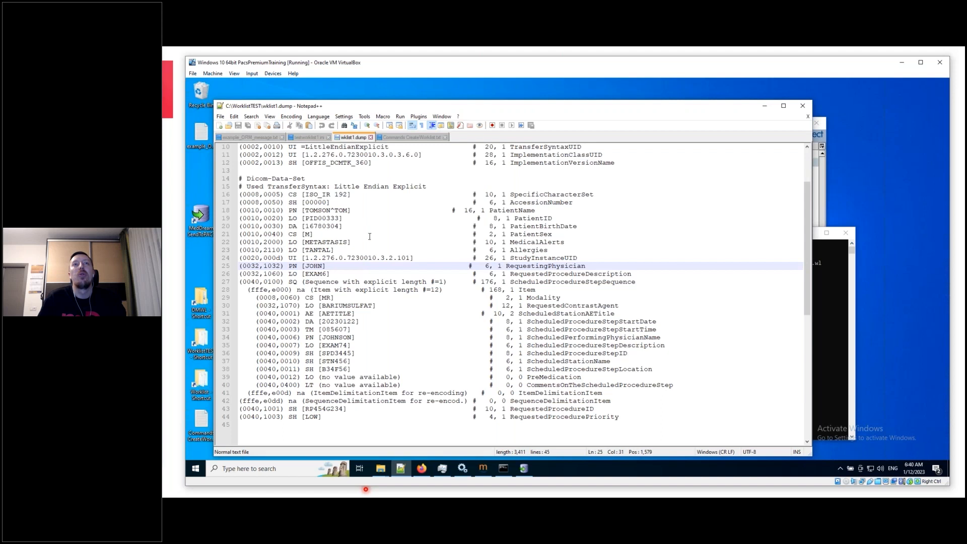
scroll(370, 236, "up", 3)
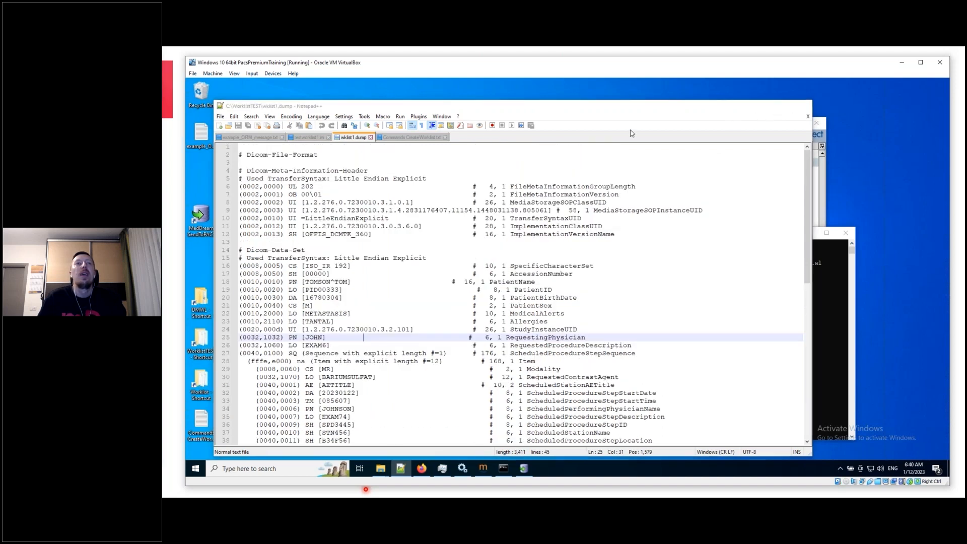
left_click(764, 106)
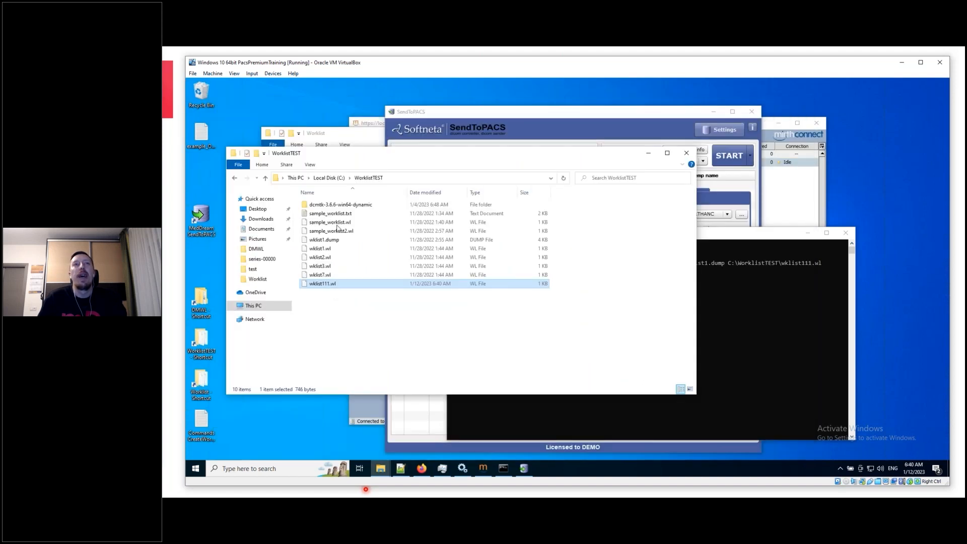
Move wklist111.wl from the WorklistTEST folder into C:\Orthanc\Worklist, placing the two folder windows side by side
left_click(328, 134)
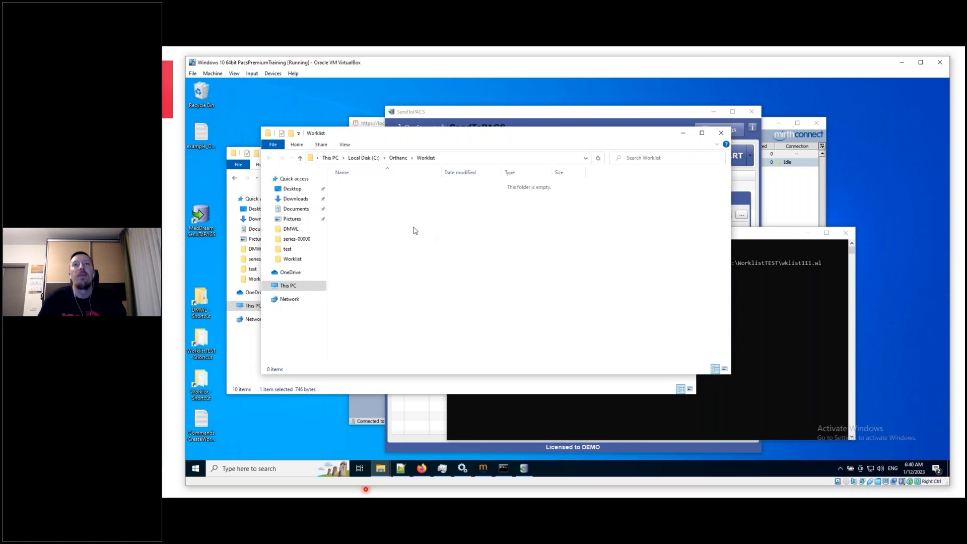
left_click(353, 385)
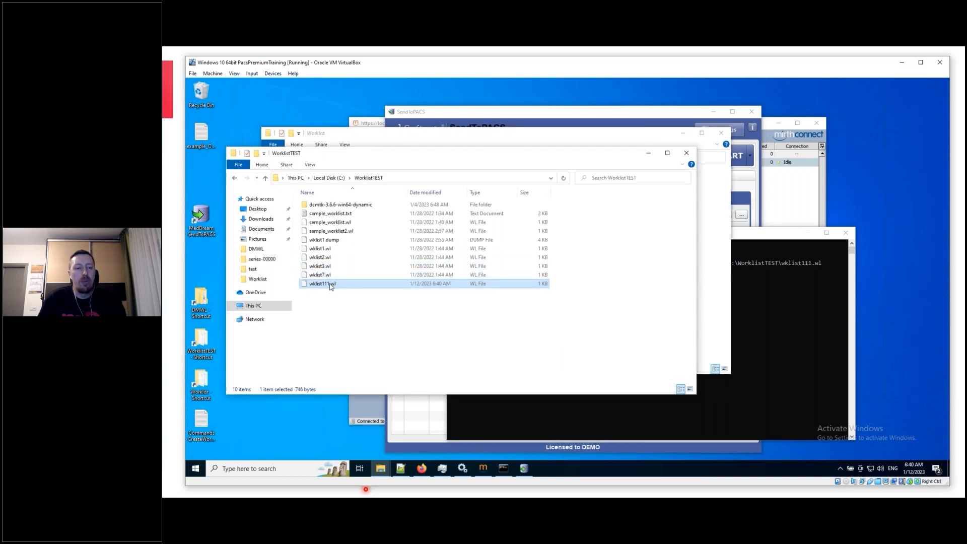
left_click(513, 134)
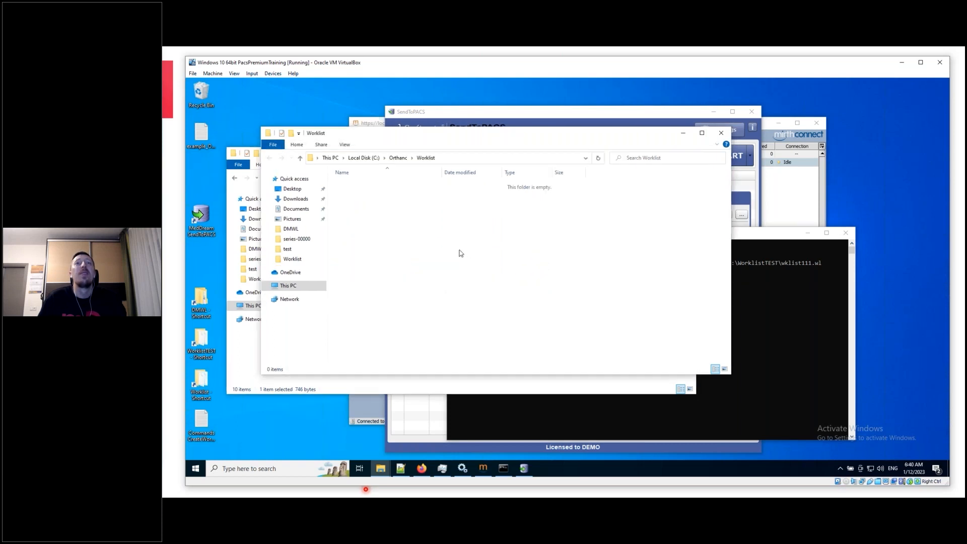
left_click_drag(365, 138, 459, 144)
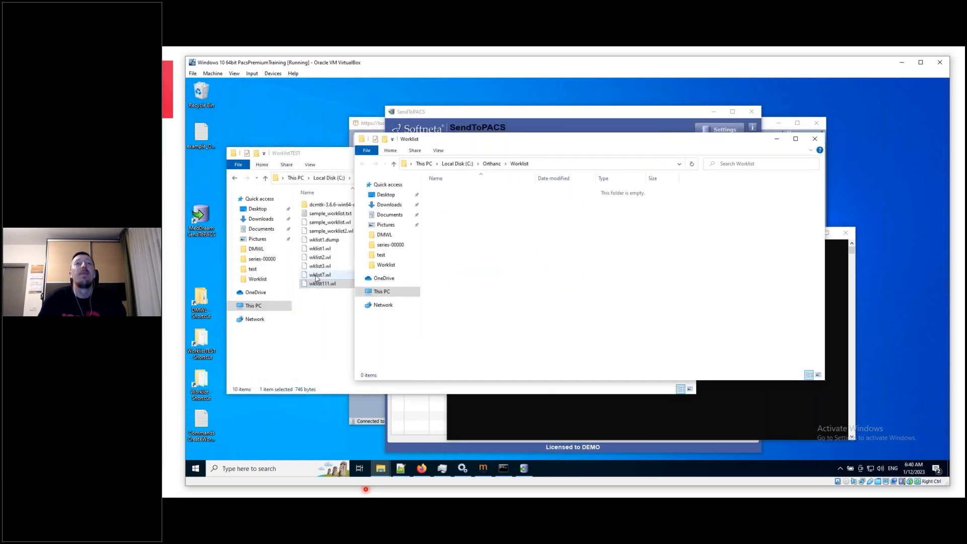
left_click(317, 284)
left_click(750, 219)
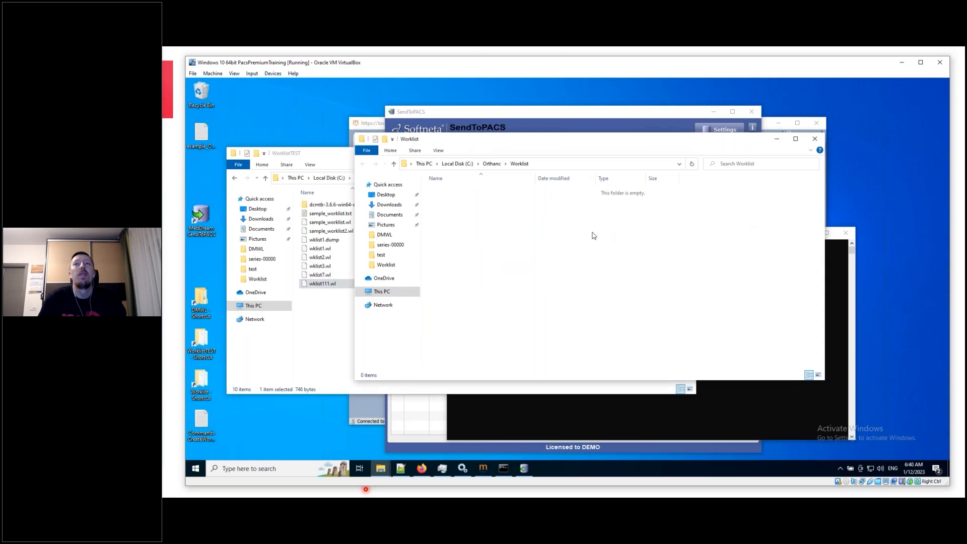
left_click_drag(323, 283, 534, 246)
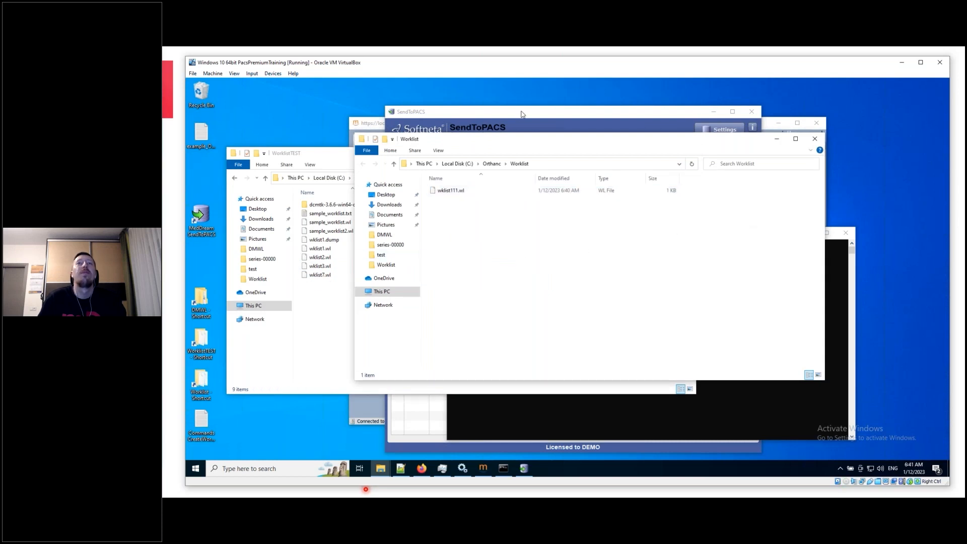
Switch to SendToPACS, search the 2.ORTHANC worklist without filters and open the details of the entry with accession 00000
left_click(522, 115)
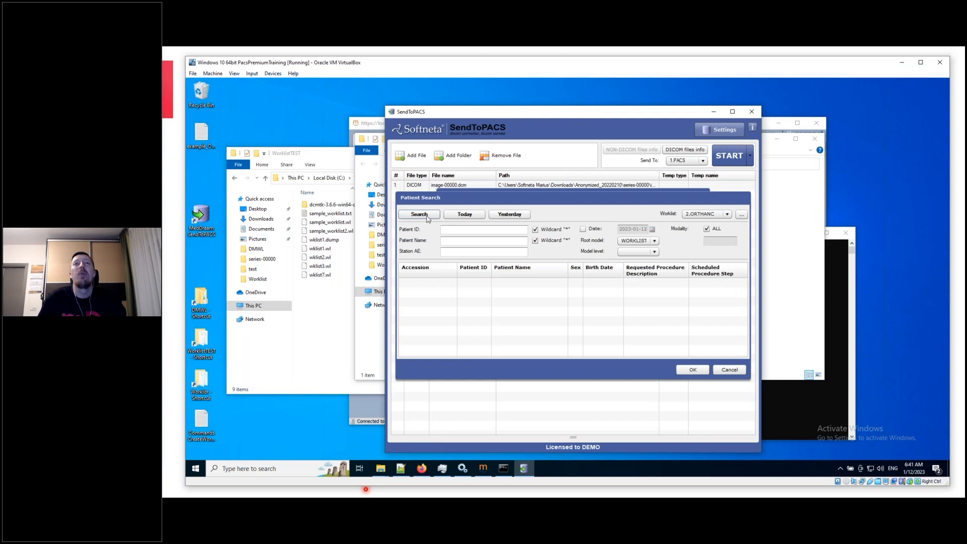
left_click(429, 215)
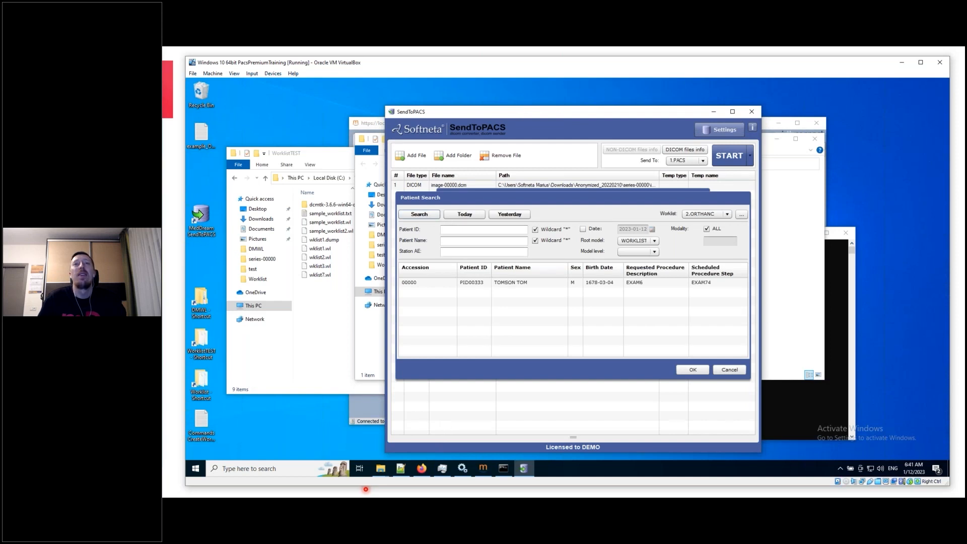
left_click(544, 284)
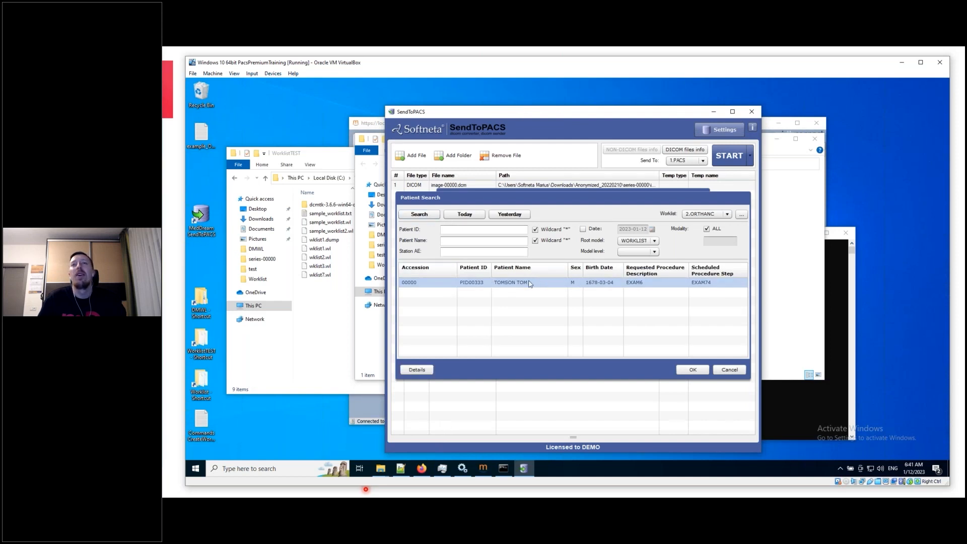
left_click(416, 369)
Review the requested procedure, contrast agent, station AE title and scheduled start entries in the worklist details, and close them
scroll(502, 283, "down", 1)
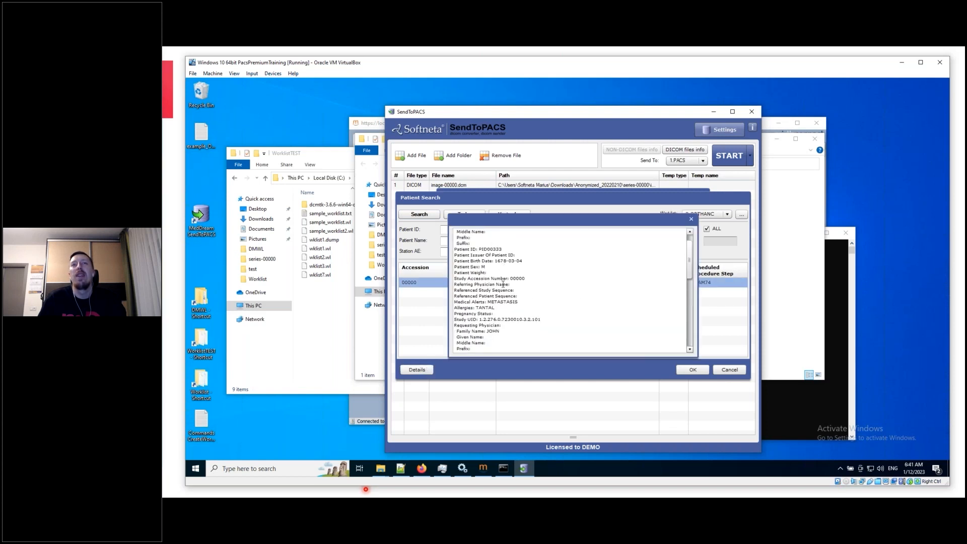
scroll(467, 261, "down", 5)
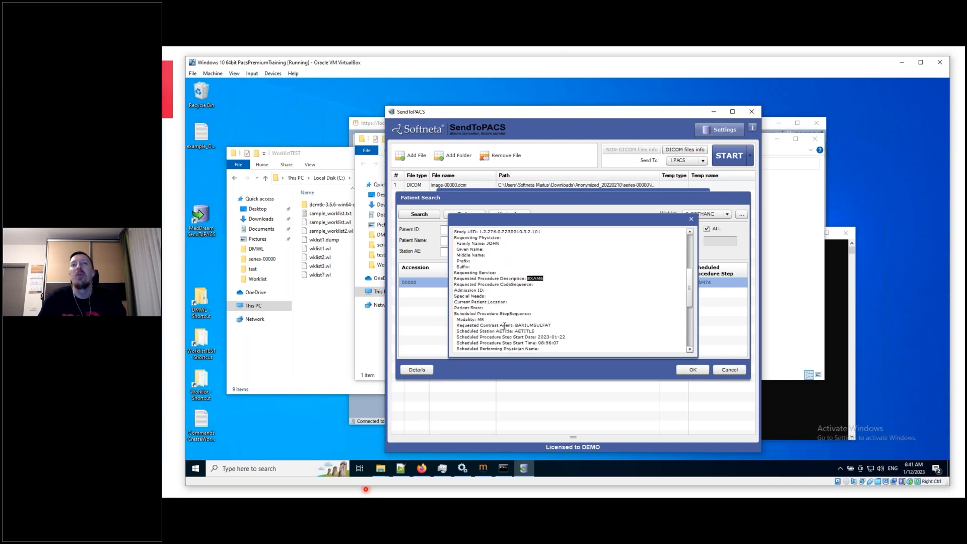
left_click_drag(499, 326, 563, 336)
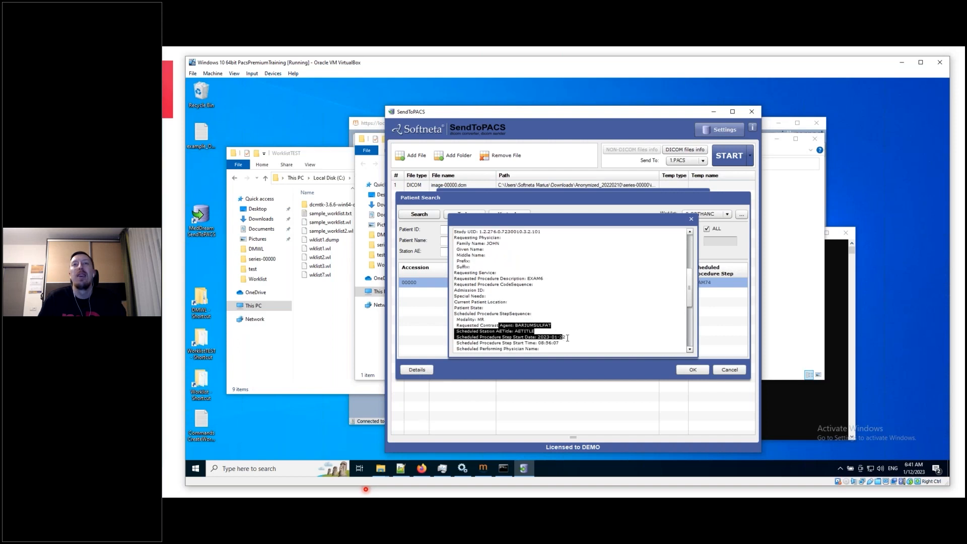
scroll(545, 302, "down", 1)
left_click_drag(494, 308, 554, 336)
left_click(692, 220)
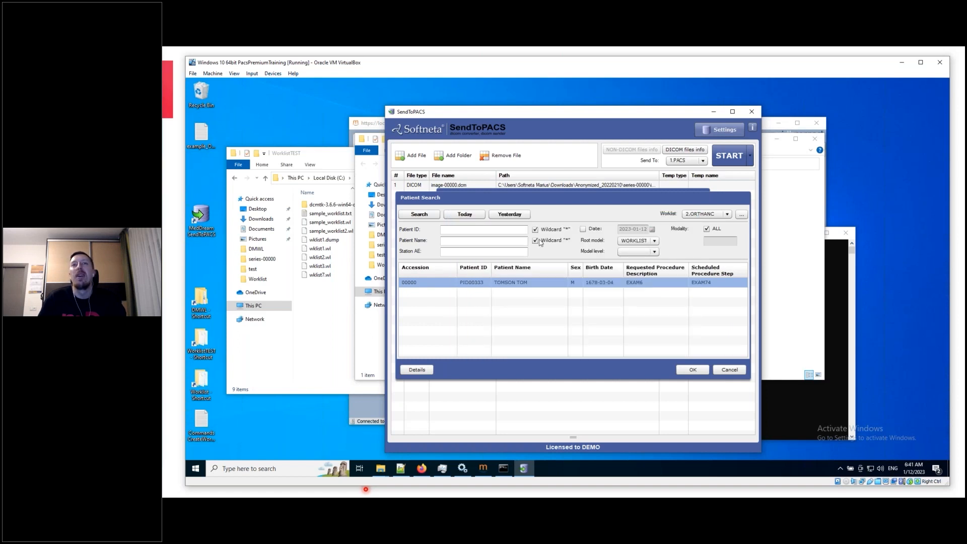
Move wklist2.wl, wklist3.wl and wklist7.wl from the WorklistTEST folder into C:\Orthanc\Worklist
left_click(794, 216)
left_click(317, 258)
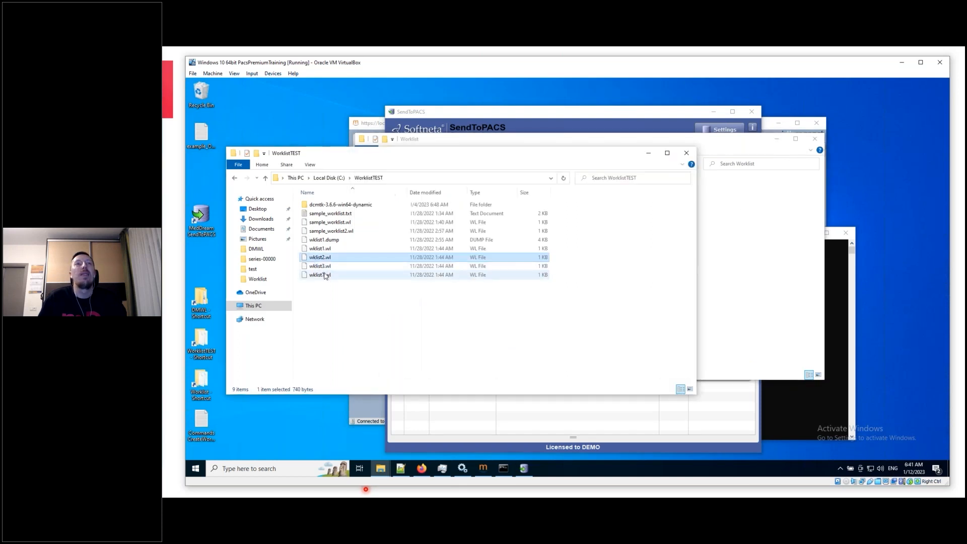
left_click(325, 267, "ctrl")
left_click(324, 275, "ctrl")
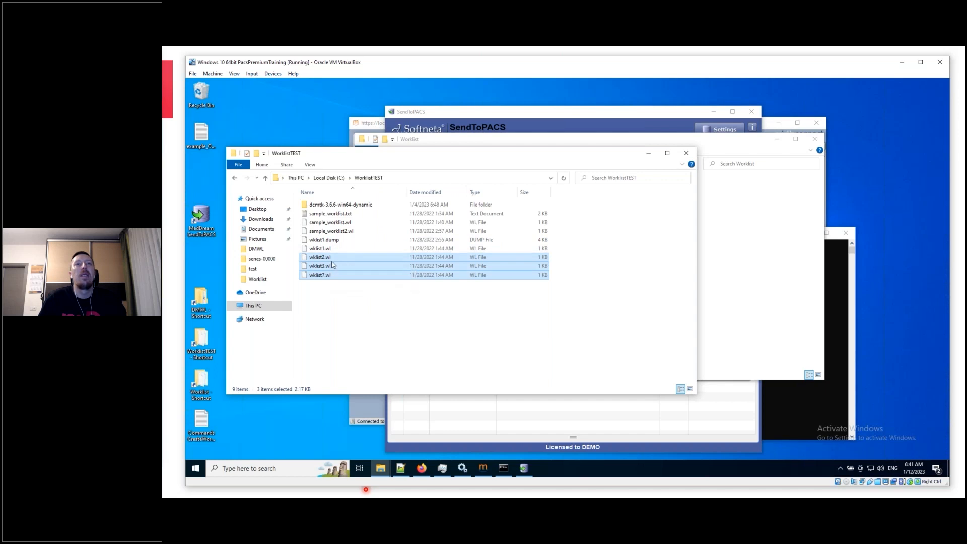
left_click_drag(332, 266, 752, 224)
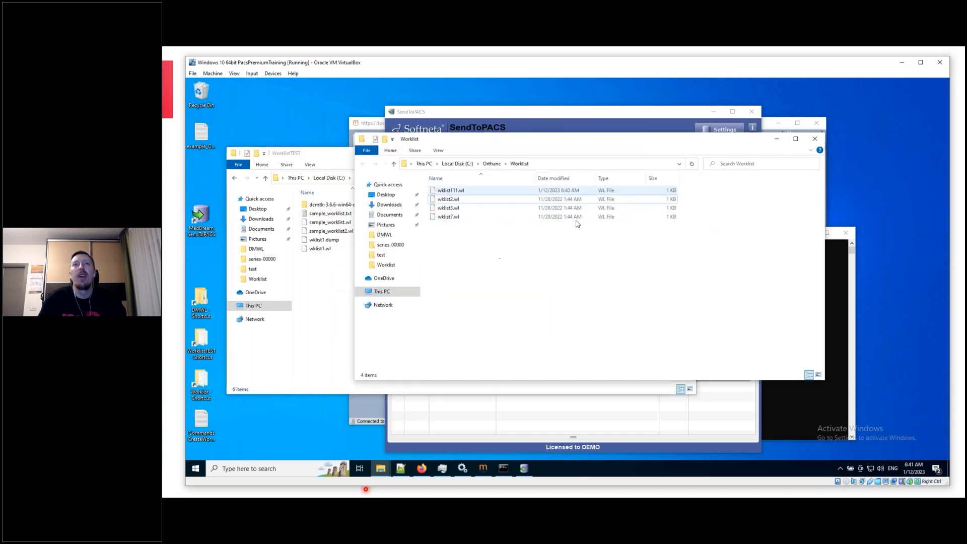
Repeat the 2.ORTHANC worklist search in SendToPACS and look through the returned patient entries, selecting the one with accession 00000
left_click(527, 116)
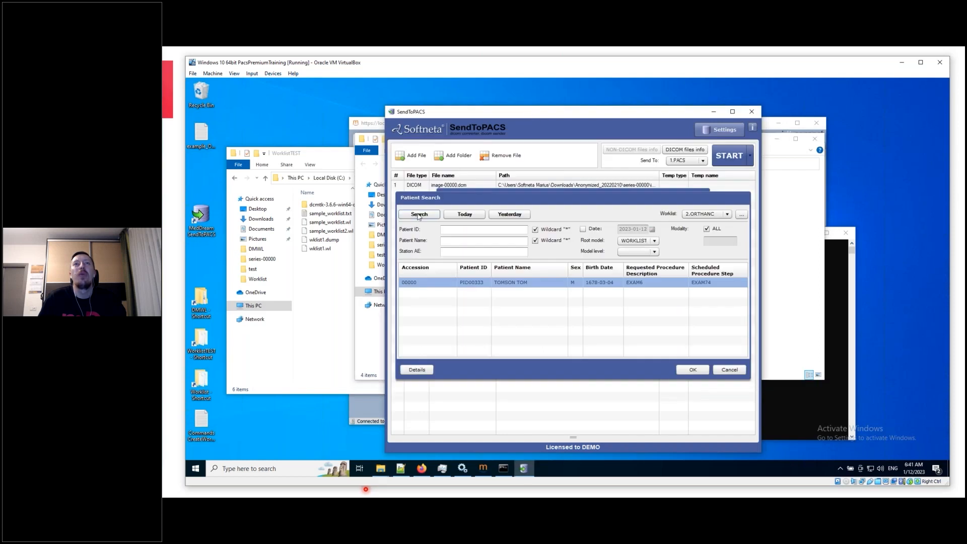
left_click(418, 215)
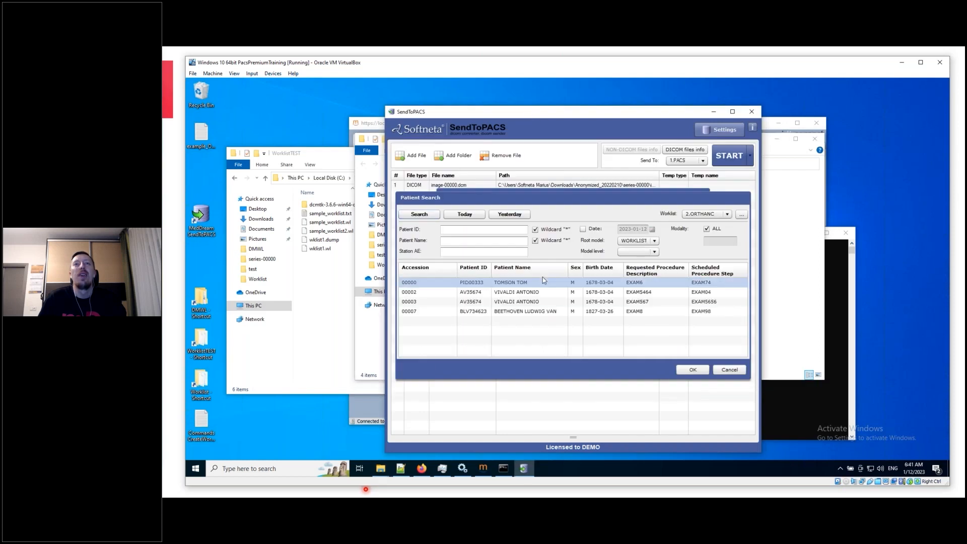
left_click(540, 293)
left_click(534, 311)
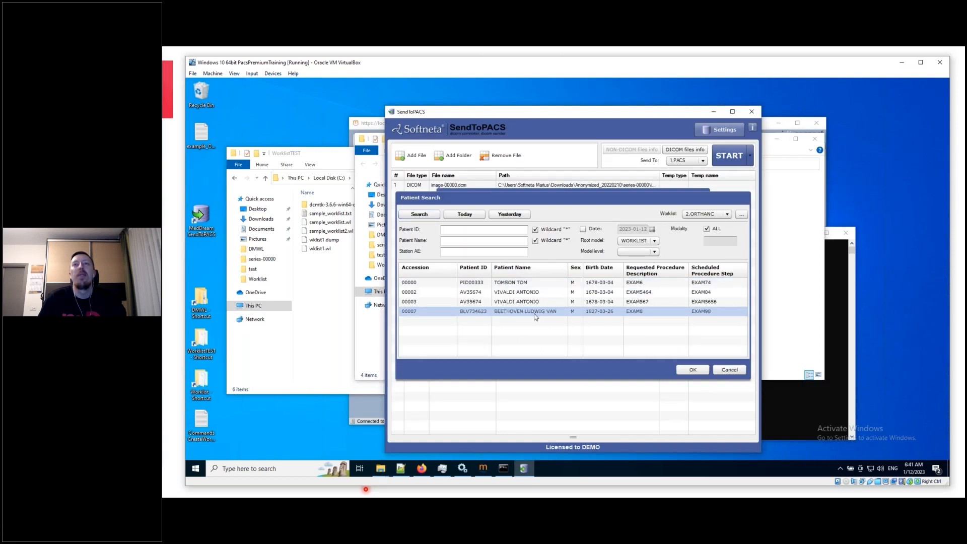
left_click(521, 302)
left_click(521, 311)
left_click(452, 283)
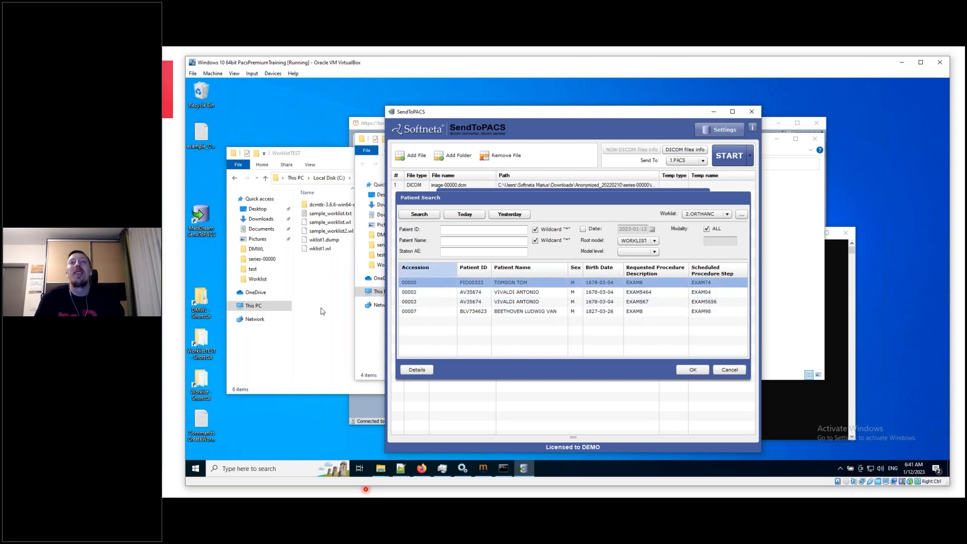
Bring the WorklistTEST folder window to the front and minimize the virtual machine to return to the presentation slide
left_click(327, 308)
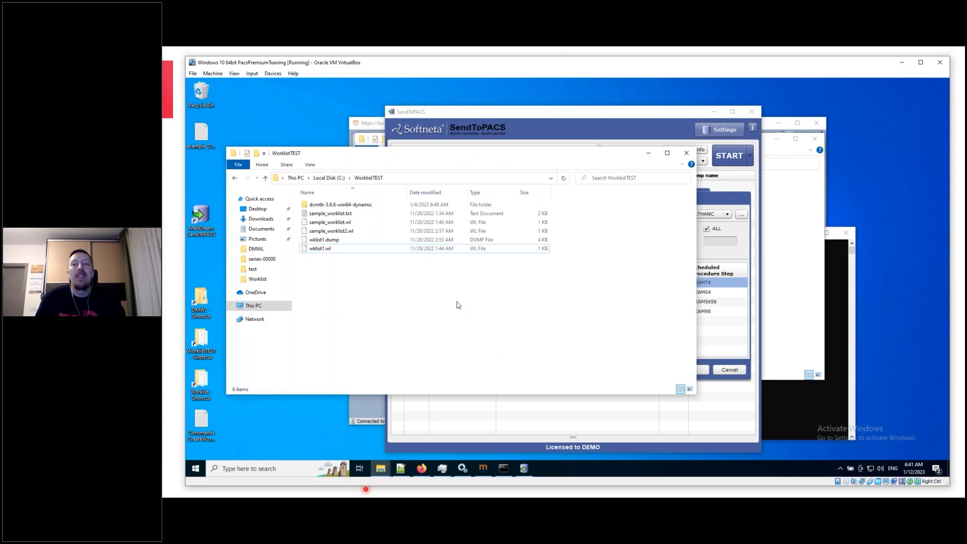
left_click(902, 62)
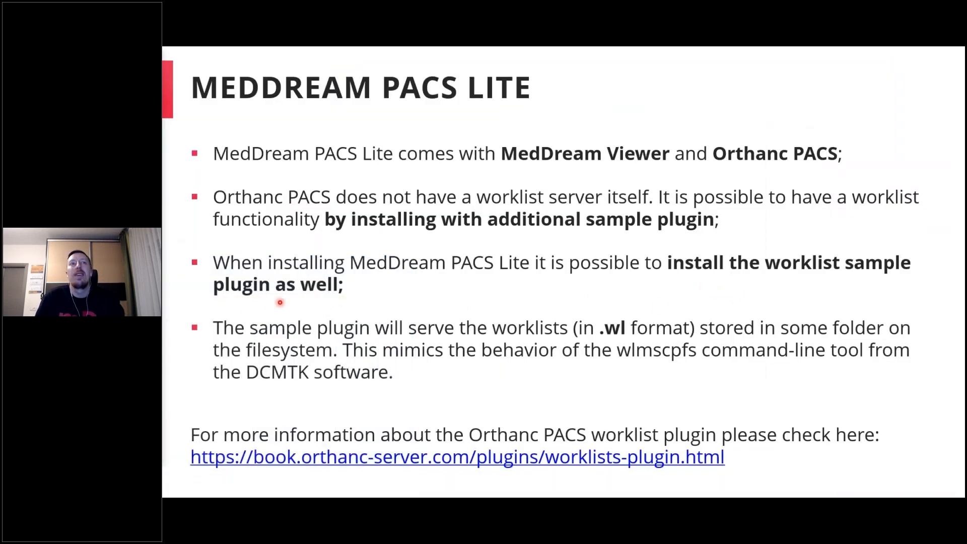
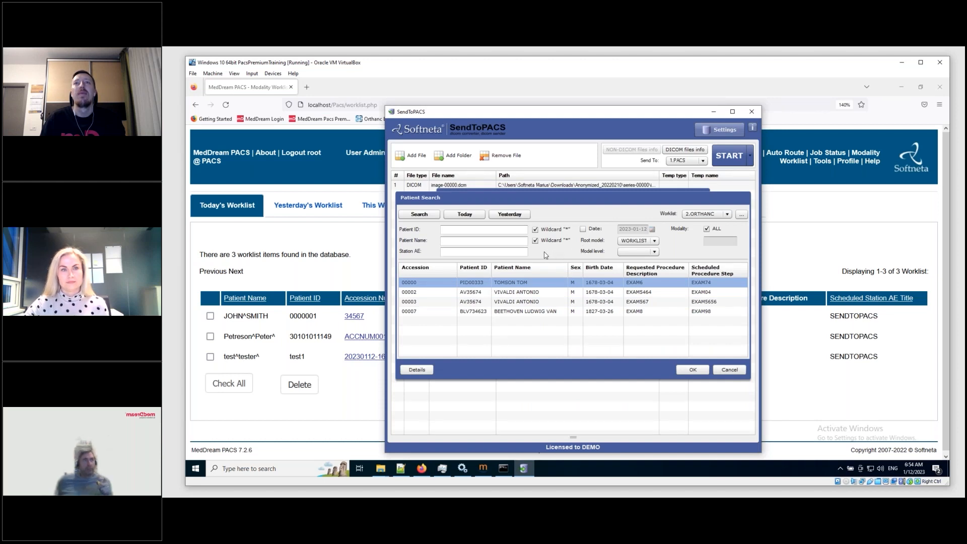
Turn off the ALL option for modality in the SendToPACS patient search so that a specific modality can be entered
left_click(707, 229)
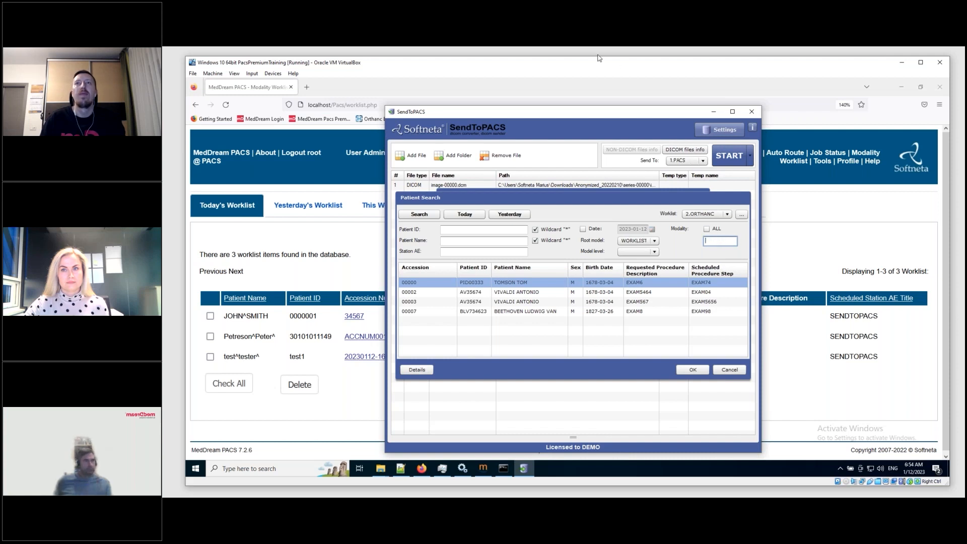
left_click(473, 54)
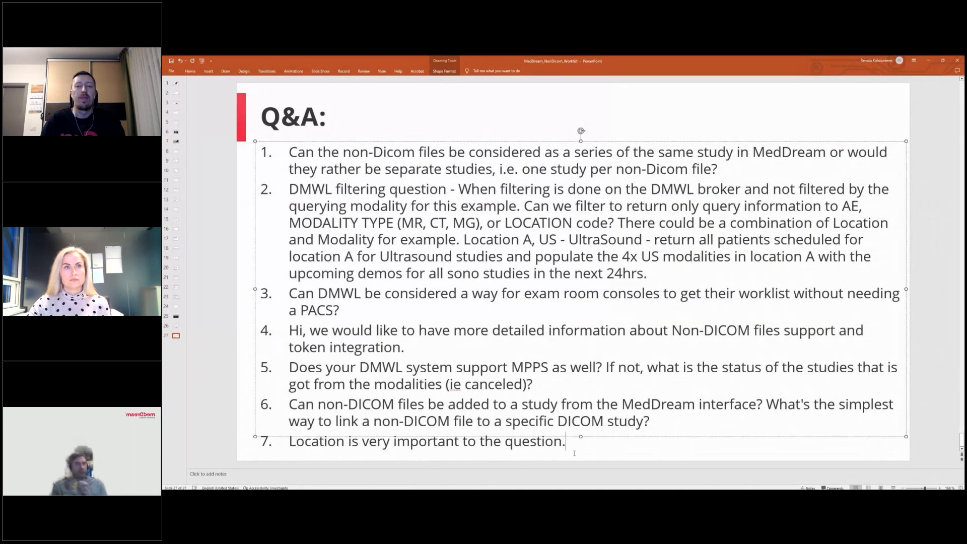
Switch to PowerPoint and reduce the font size of all seven questions on the Q&A slide by one increment
left_click_drag(567, 443, 291, 143)
left_click(189, 71)
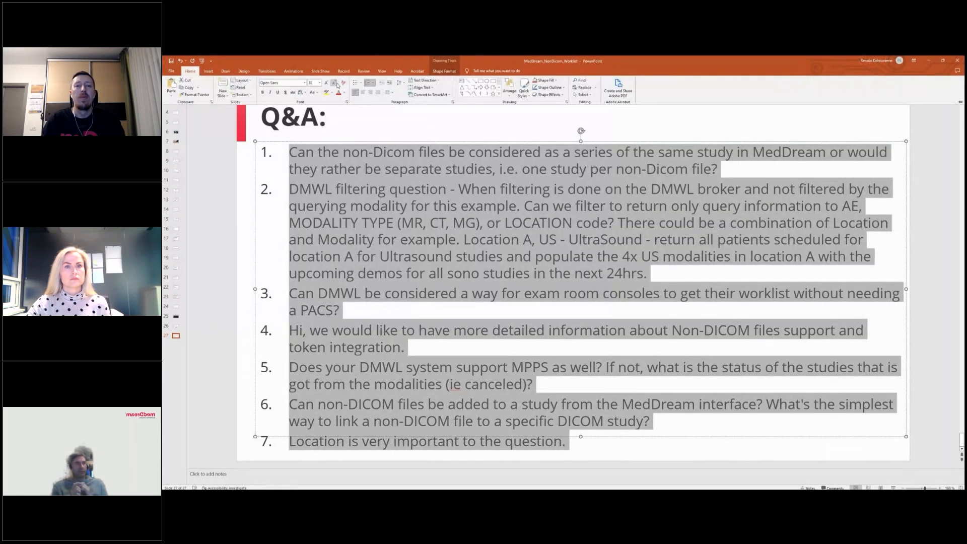
left_click(335, 84)
Add question 8 to the Q&A list, asking whether PACS Premium worklists can be cancelled or modified with the INI file or HL7 method
left_click(553, 386)
left_click(553, 385)
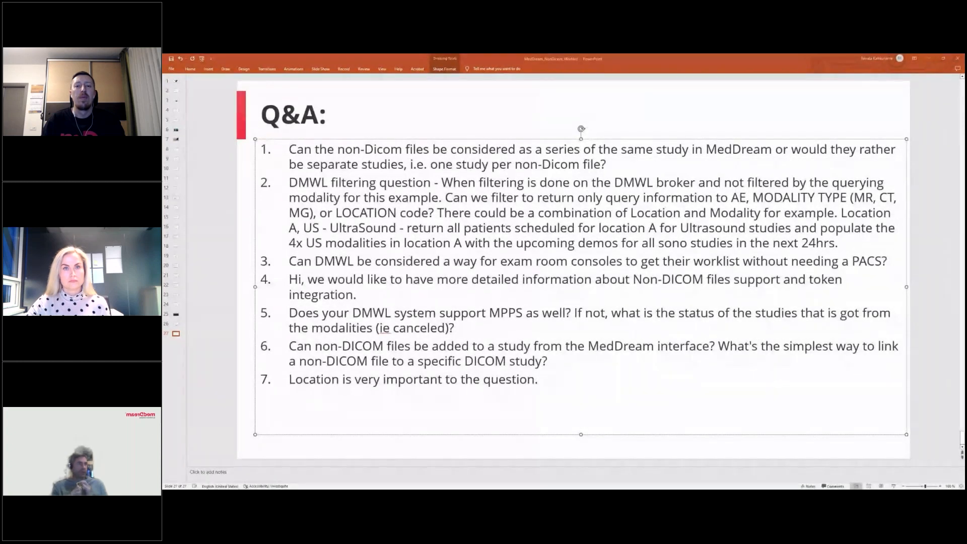
type("Regarding the worklist, did I understand correctly, for pacs Premium: with INI file method - cannot cancel or modify worklists. But with HL7 method, it is also not possible to cancel or modify?")
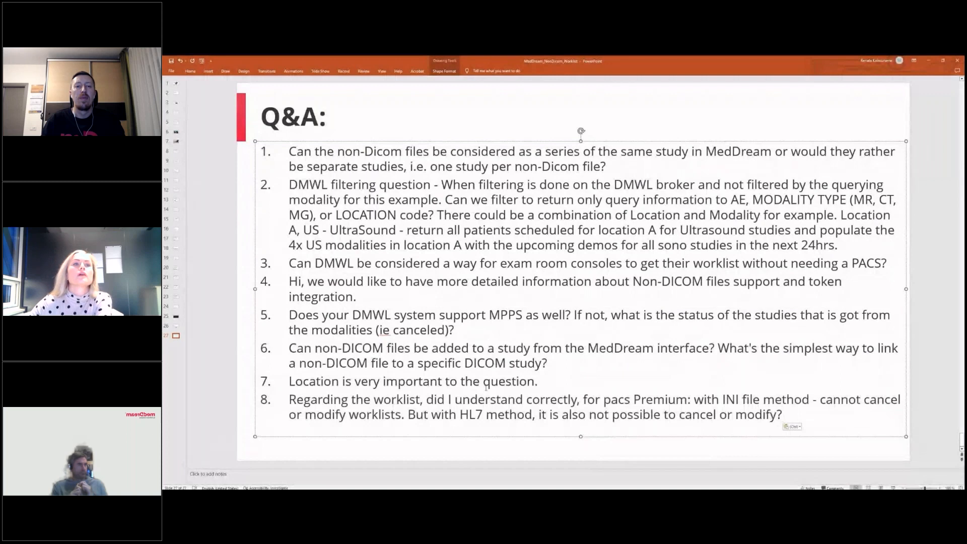
left_click(246, 282)
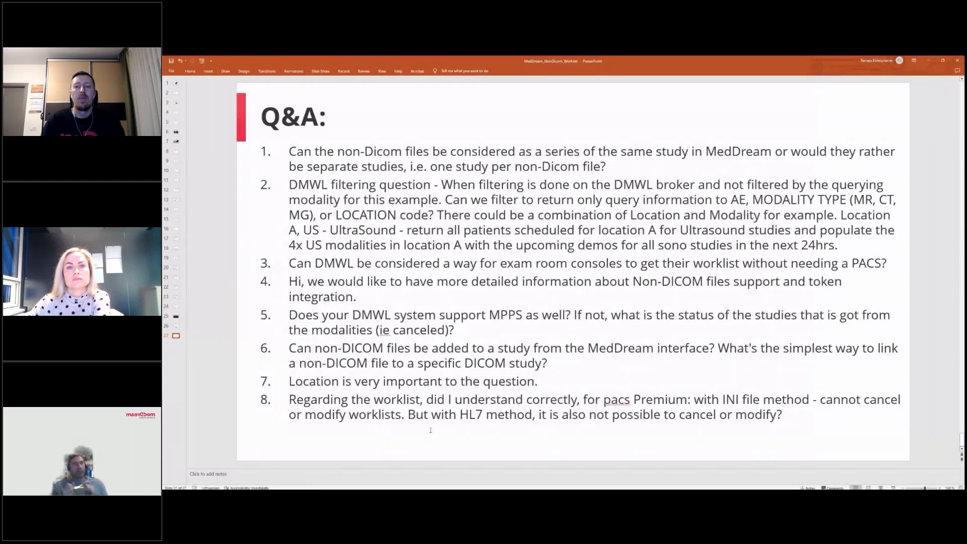
Change "pacs" to "PACS" in question 8 of the Q&A slide
double_click(617, 400)
type("PACS")
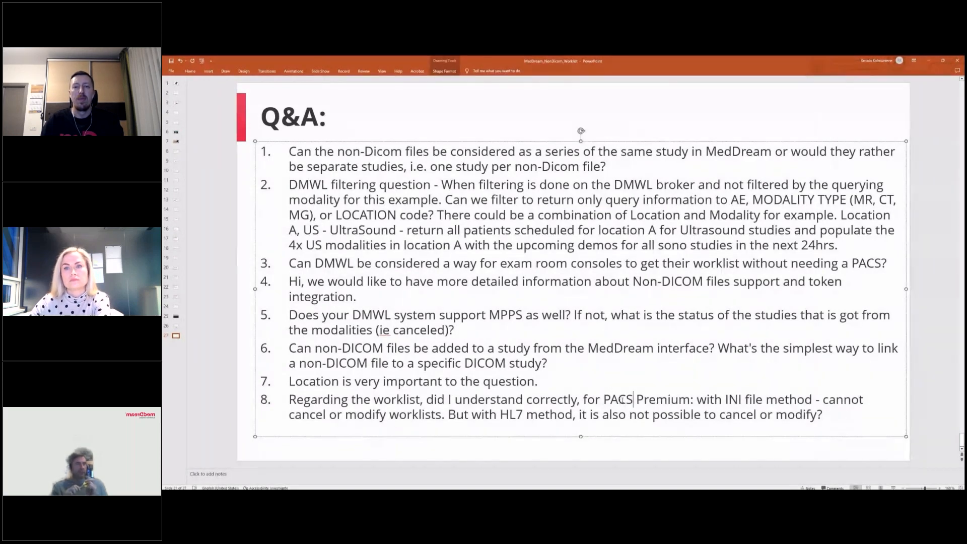
right_click(731, 402)
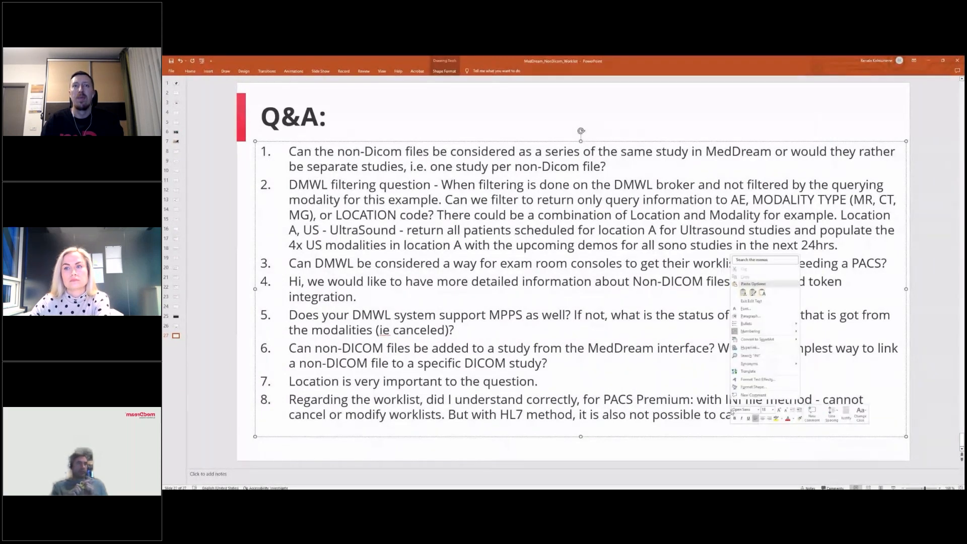
left_click(742, 399)
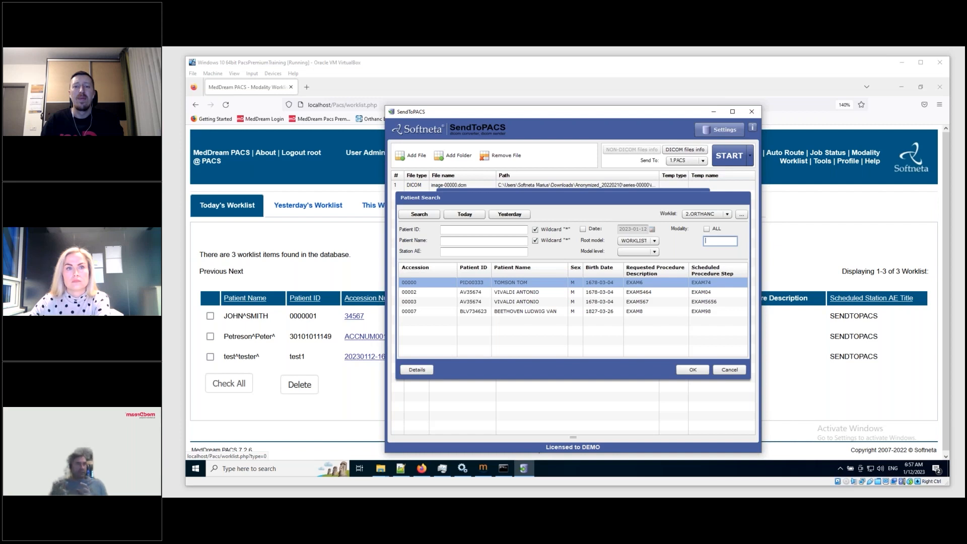
Place the NON-DICOM folder window over the virtual machine, widen it and open study-patient.json in Notepad
left_click_drag(3, 102, 523, 94)
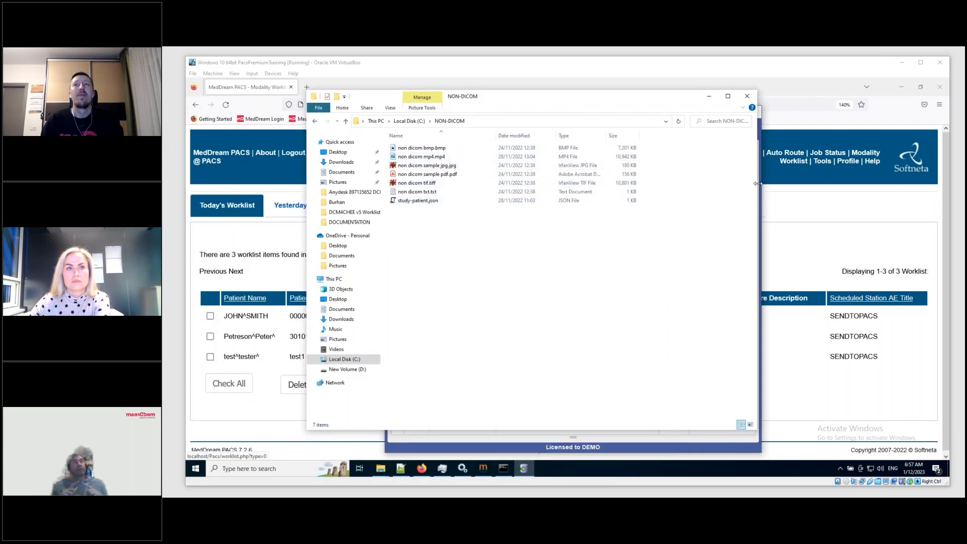
left_click_drag(757, 186, 877, 171)
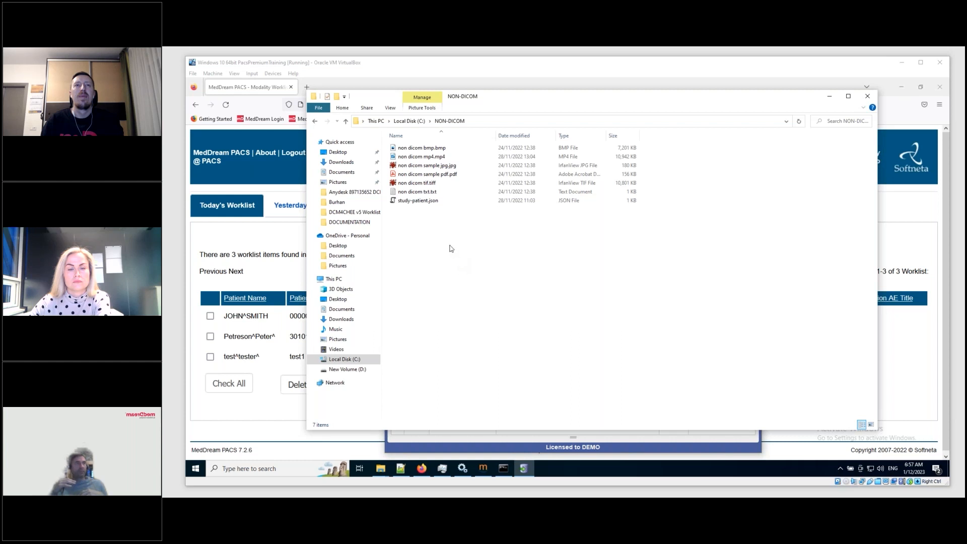
right_click(411, 202)
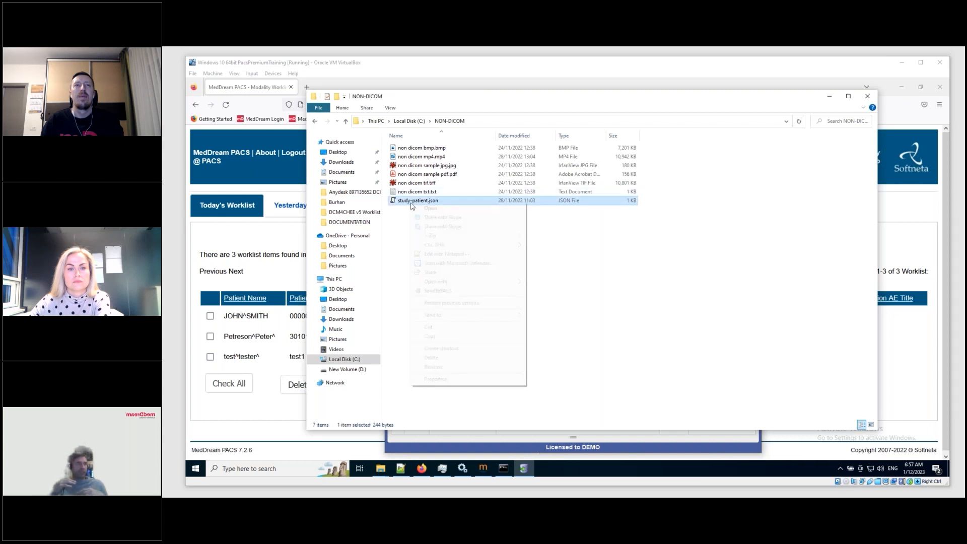
left_click(441, 254)
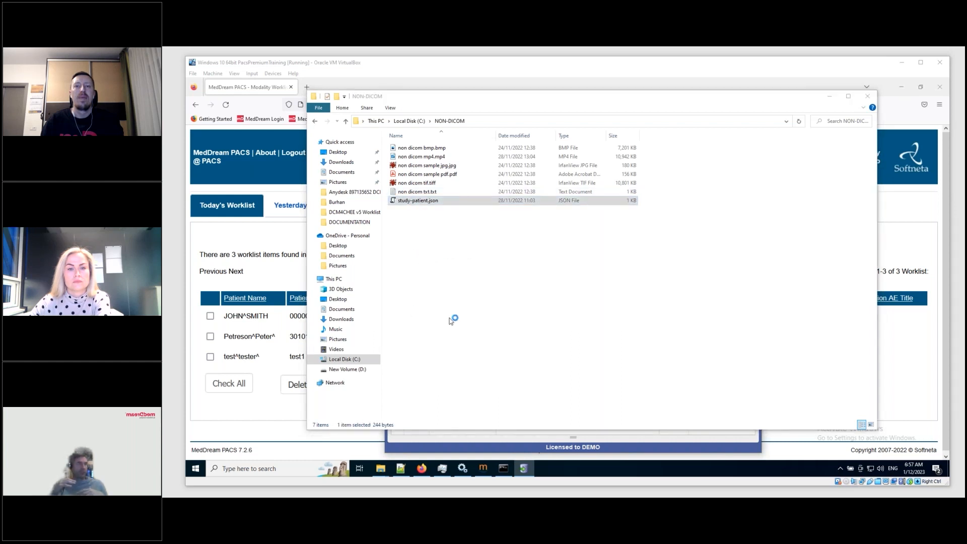
left_click(424, 201)
left_click(409, 203)
right_click(409, 204)
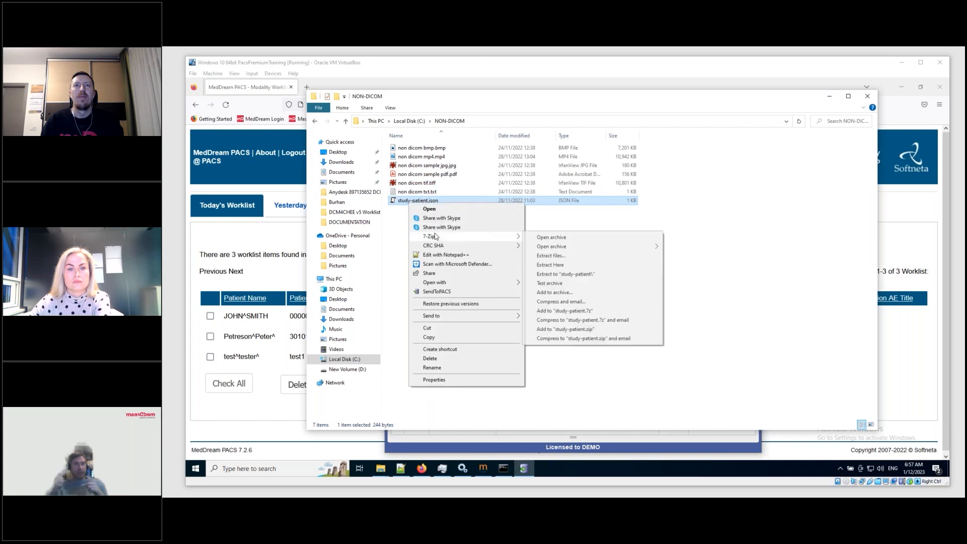
mouse_move(447, 287)
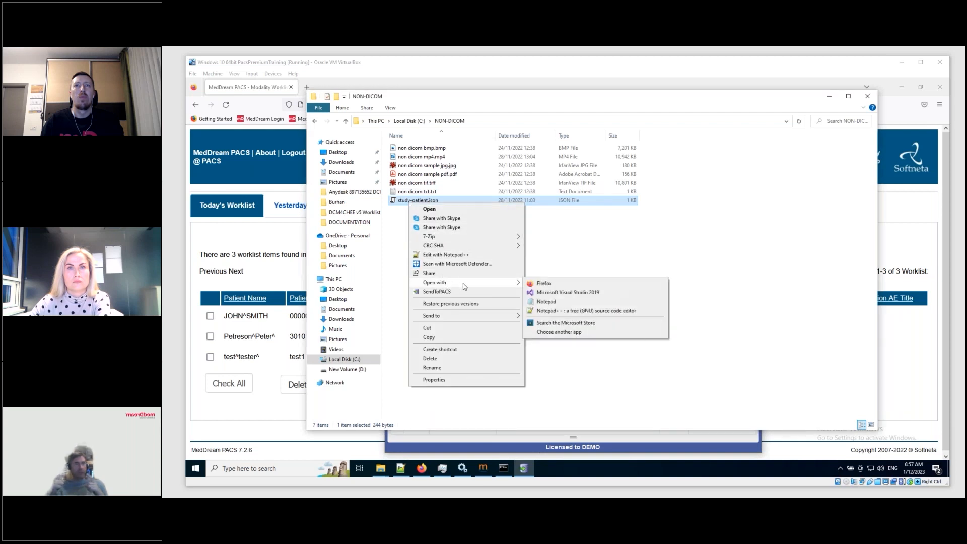
left_click(547, 302)
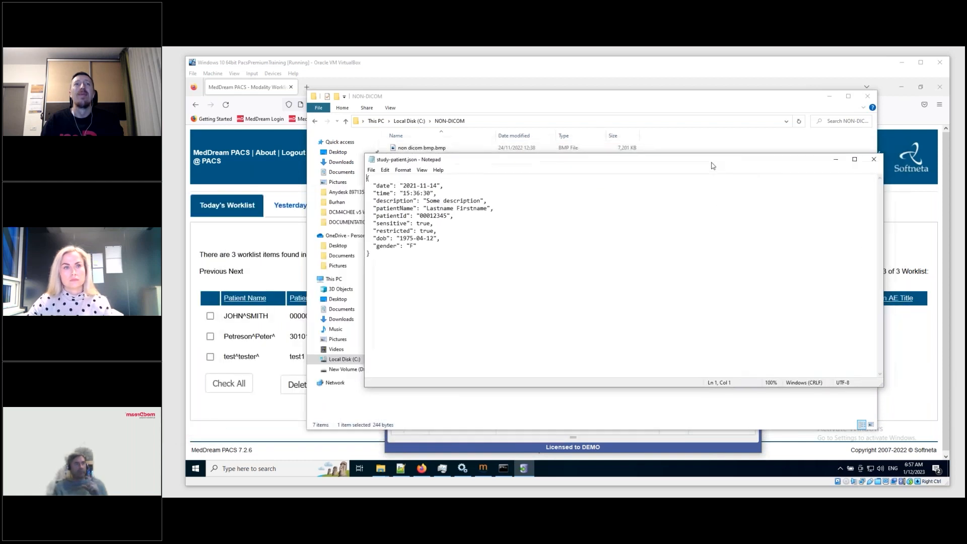
Shift the Notepad window and highlight the whole study-patient.json content to review its study and patient fields
left_click_drag(688, 163, 677, 168)
left_click_drag(347, 262, 332, 174)
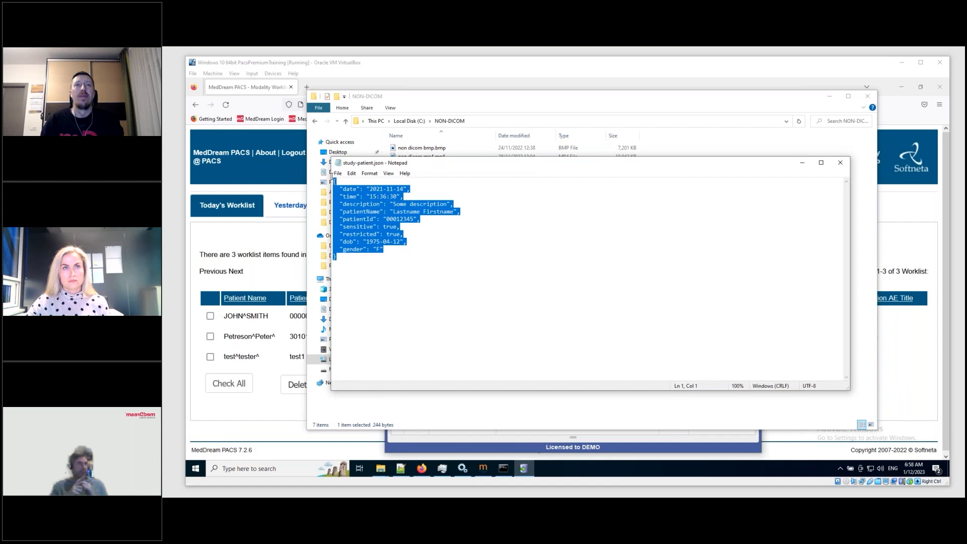
left_click(464, 286)
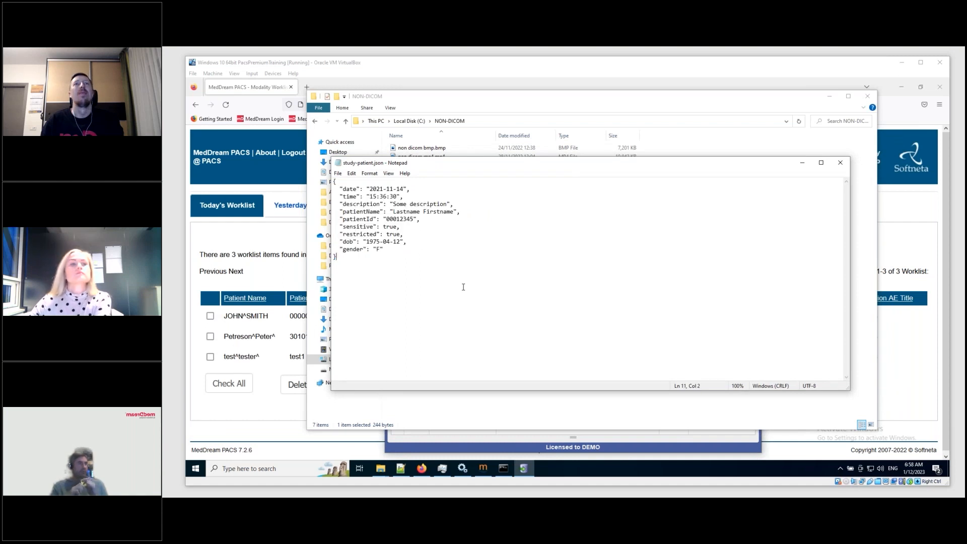